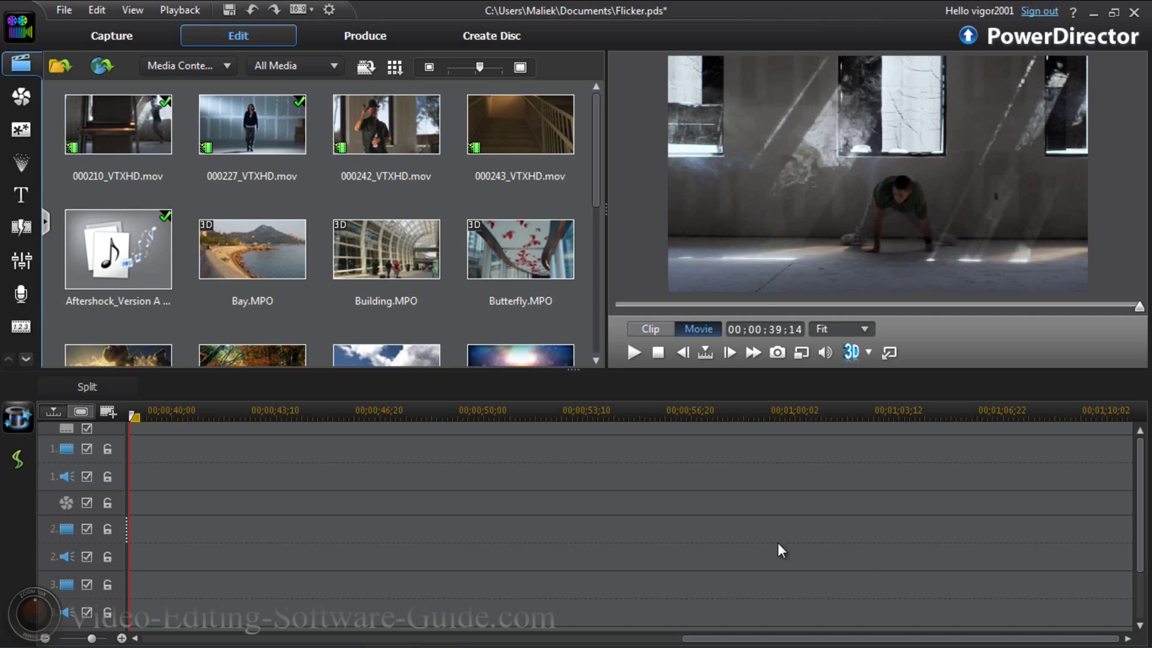
Step: Place 000227_VTXHD.mov on video track 1 and 000210_VTXHD.mov on track 2 overlapping its end, then zoom in
mouse_move(263, 126)
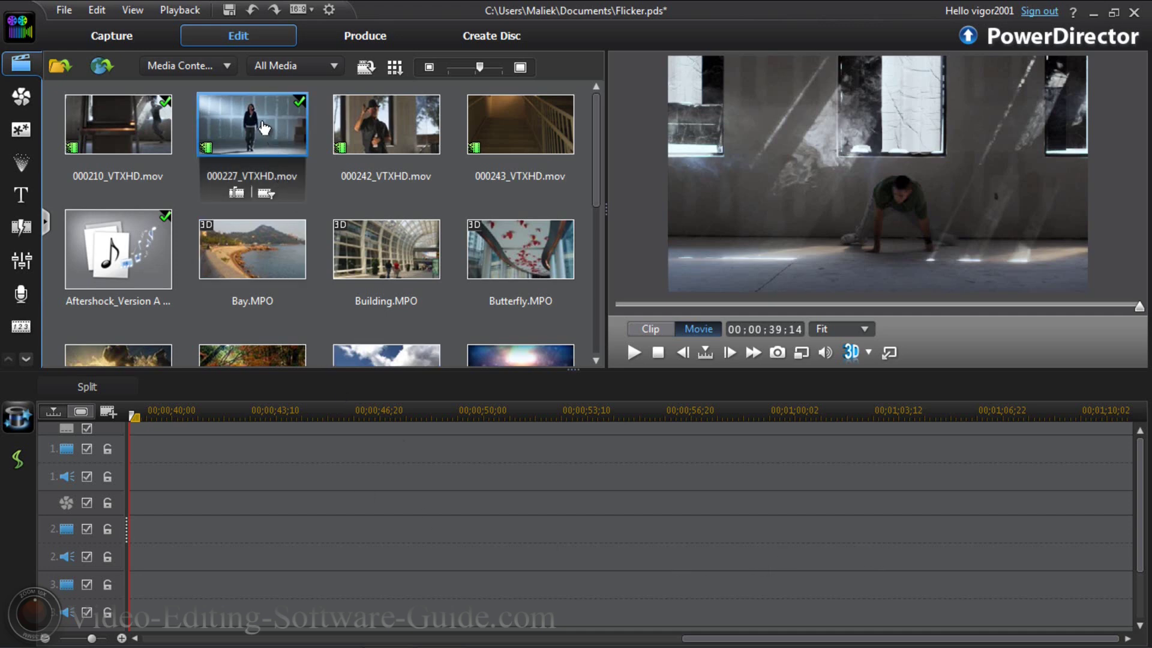
drag(264, 129, 420, 459)
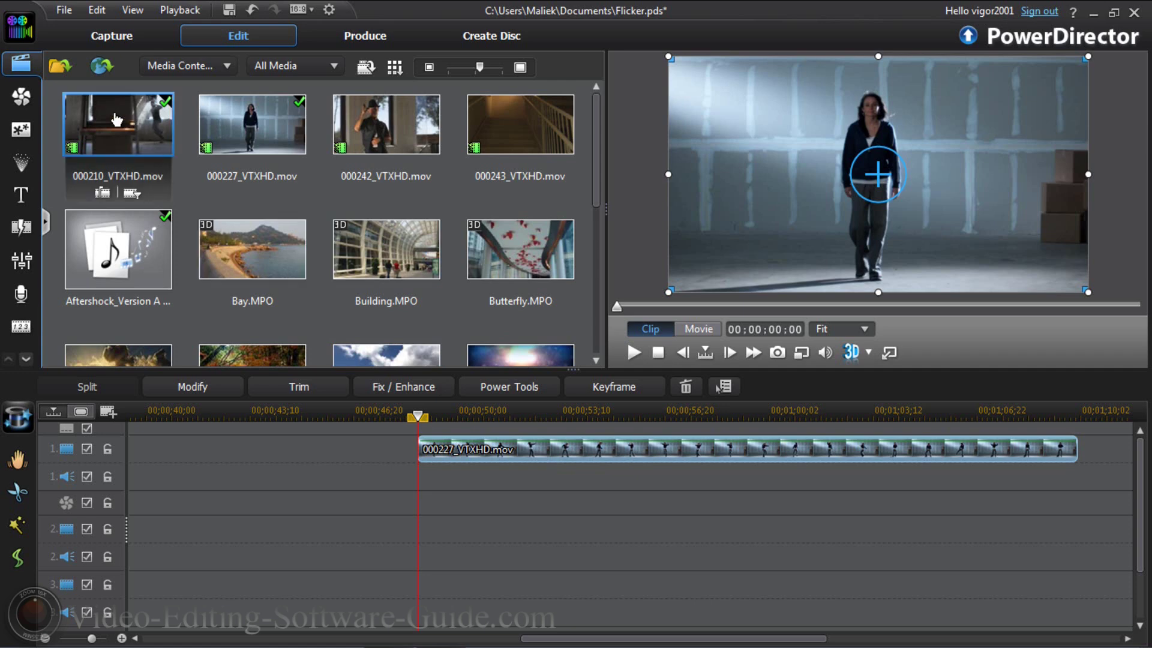
mouse_move(116, 119)
drag(115, 119, 686, 533)
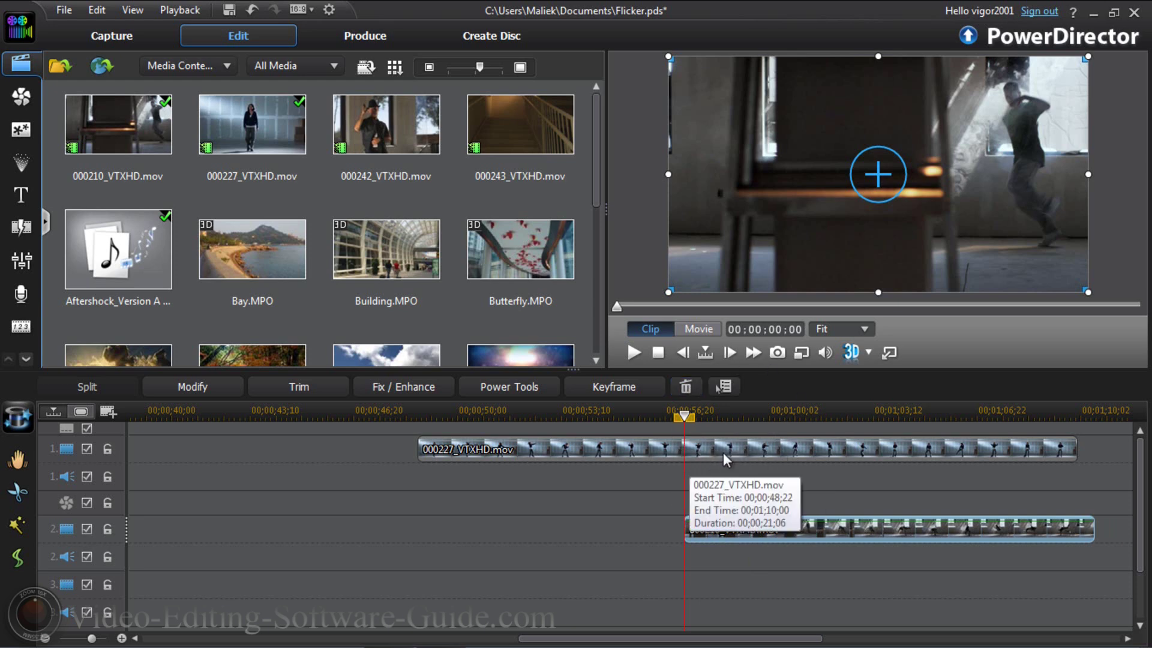
mouse_move(725, 411)
mouse_down()
mouse_move(1049, 416)
mouse_move(728, 424)
mouse_up()
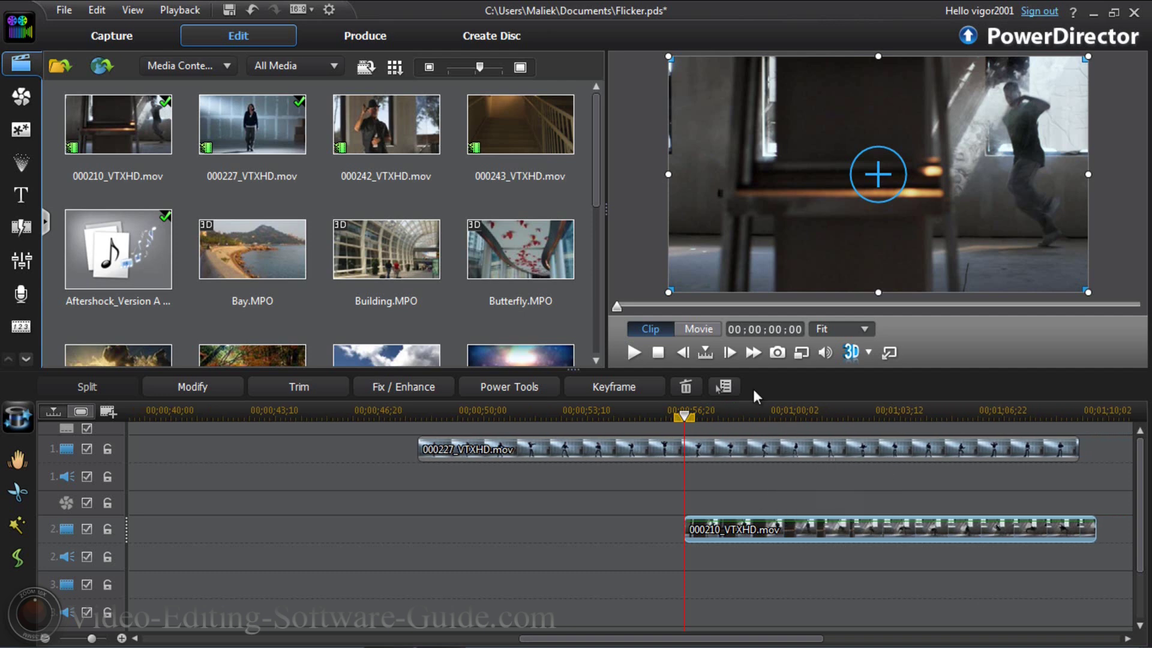
Step: Split the 000227 clip at 00;00;57;08, where the 000210 clip begins
click(654, 447)
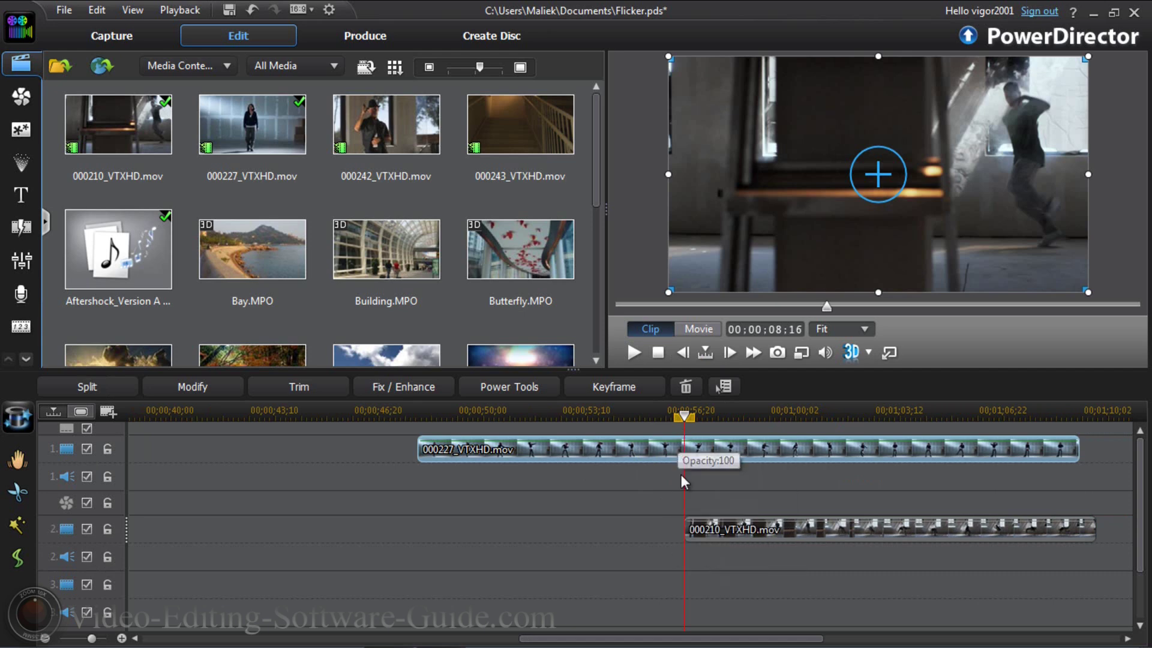
click(94, 385)
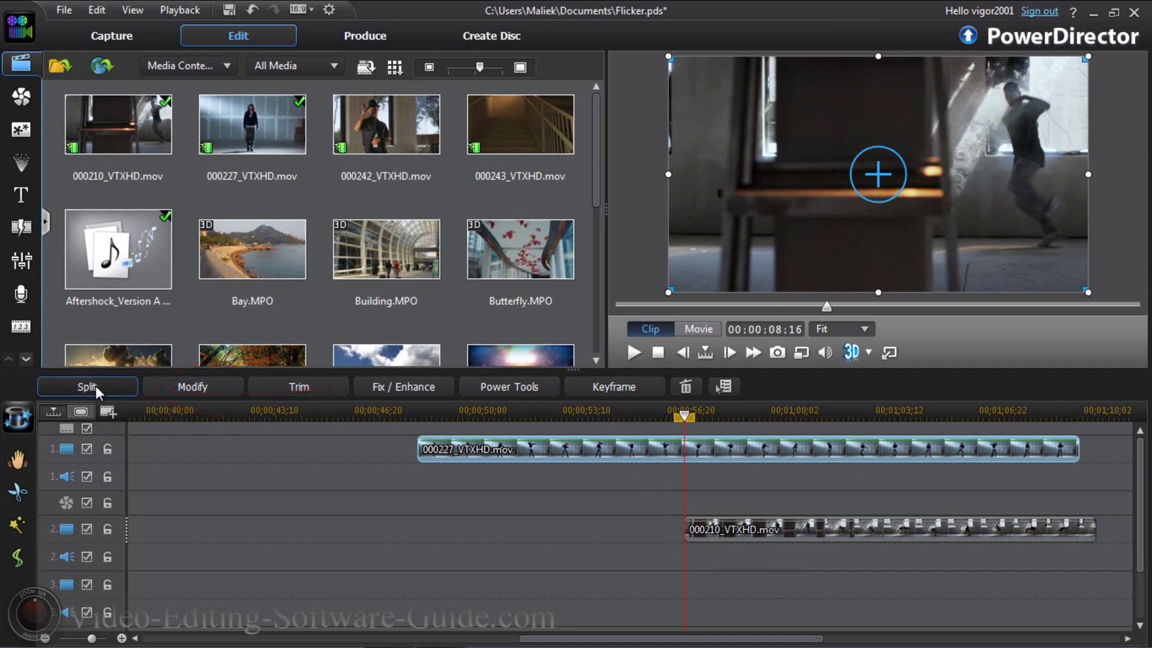
click(685, 418)
Step: Split both clips at 00;00;58;10 with nothing selected
drag(685, 418, 718, 424)
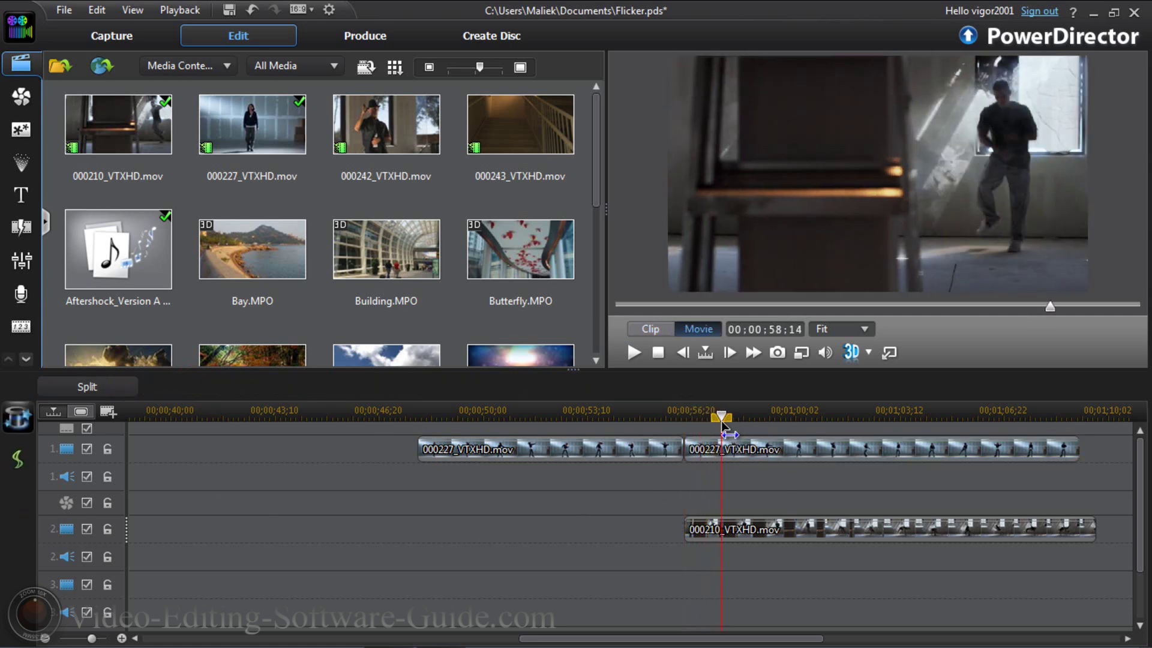
click(771, 444)
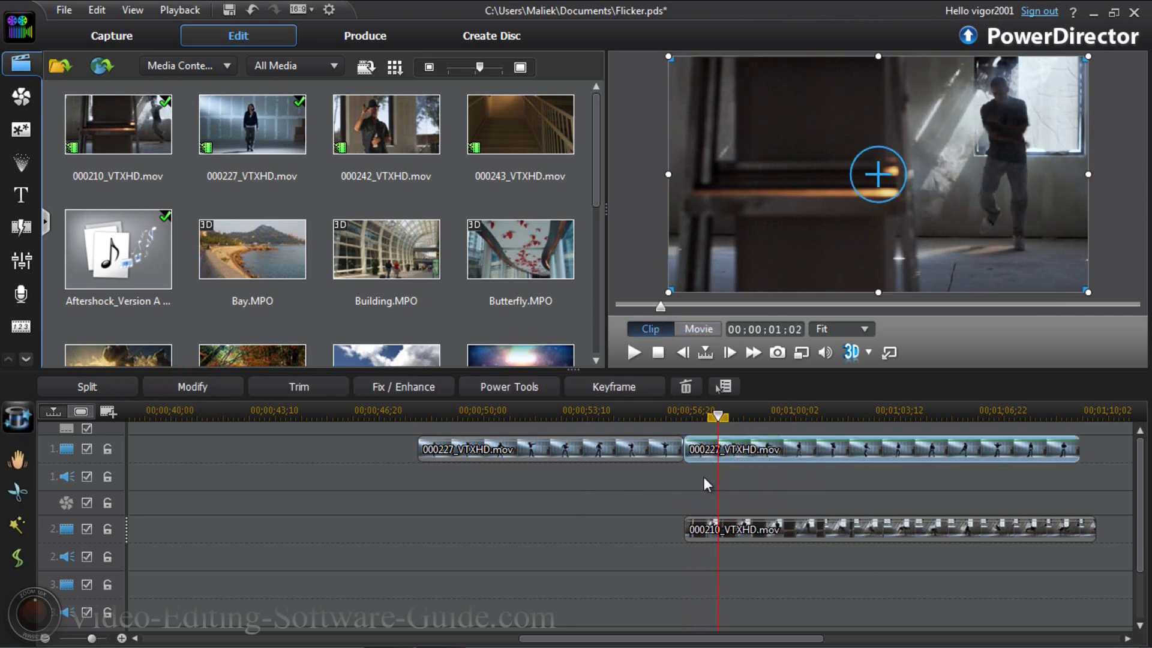
click(570, 497)
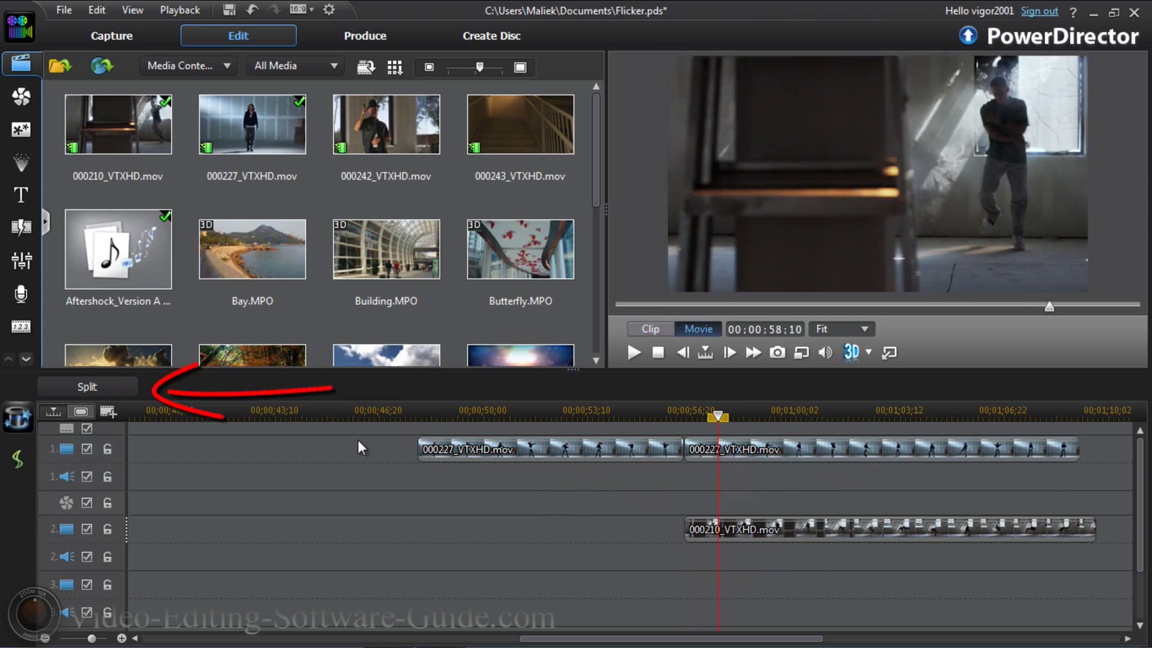
click(106, 392)
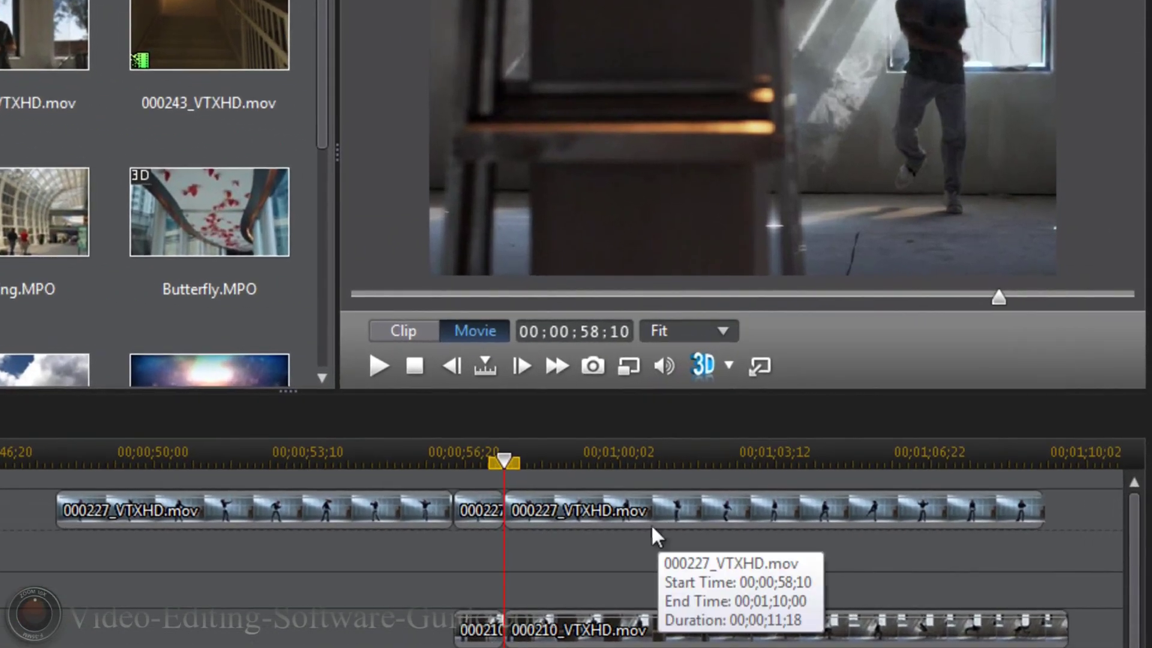
Step: Remove the 000227 footage after 00;00;58;10 on track 1
click(801, 453)
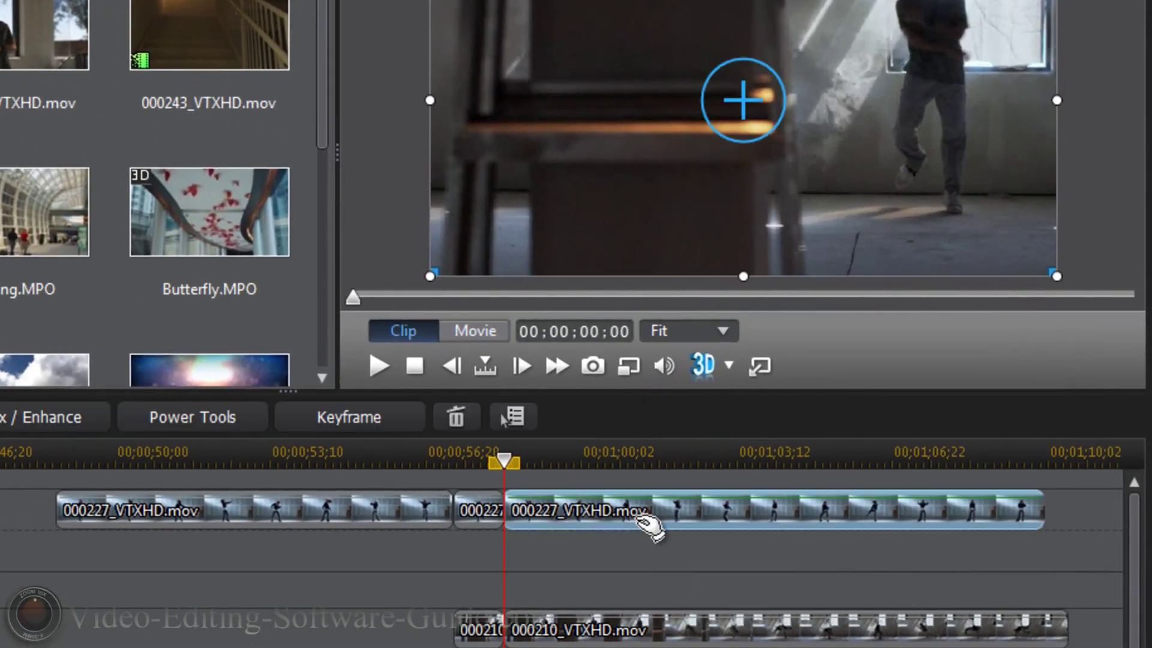
right_click(633, 518)
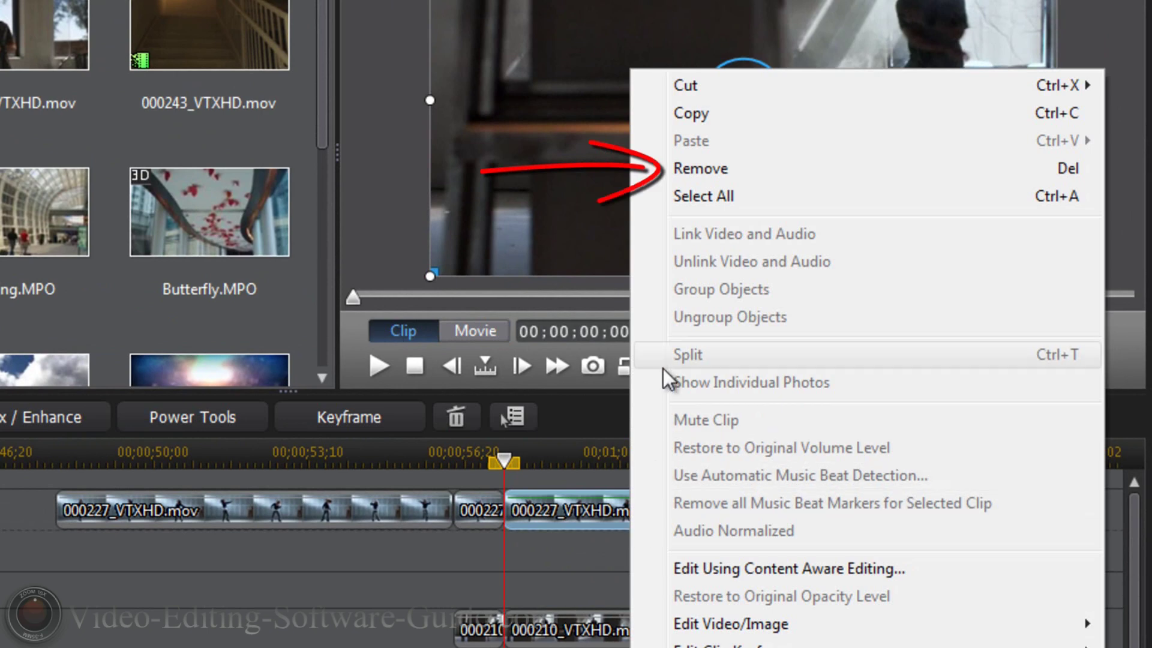
click(737, 171)
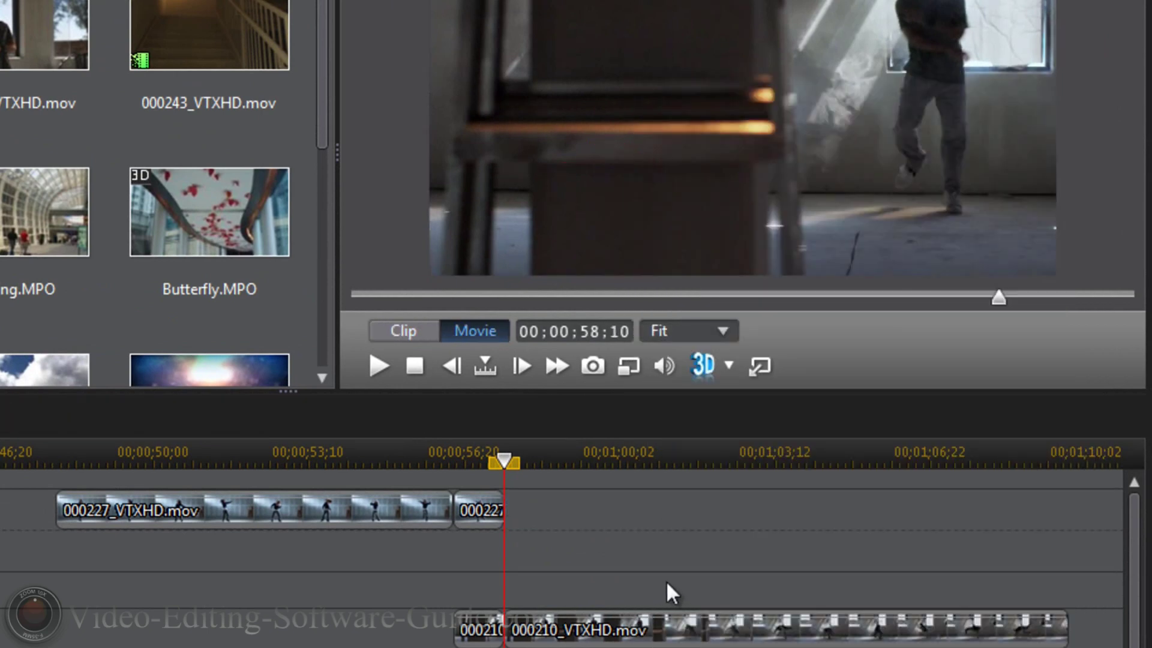
Step: Select the short 000227 piece running 00;00;57;08 to 00;00;58;10 on track 1
mouse_move(481, 504)
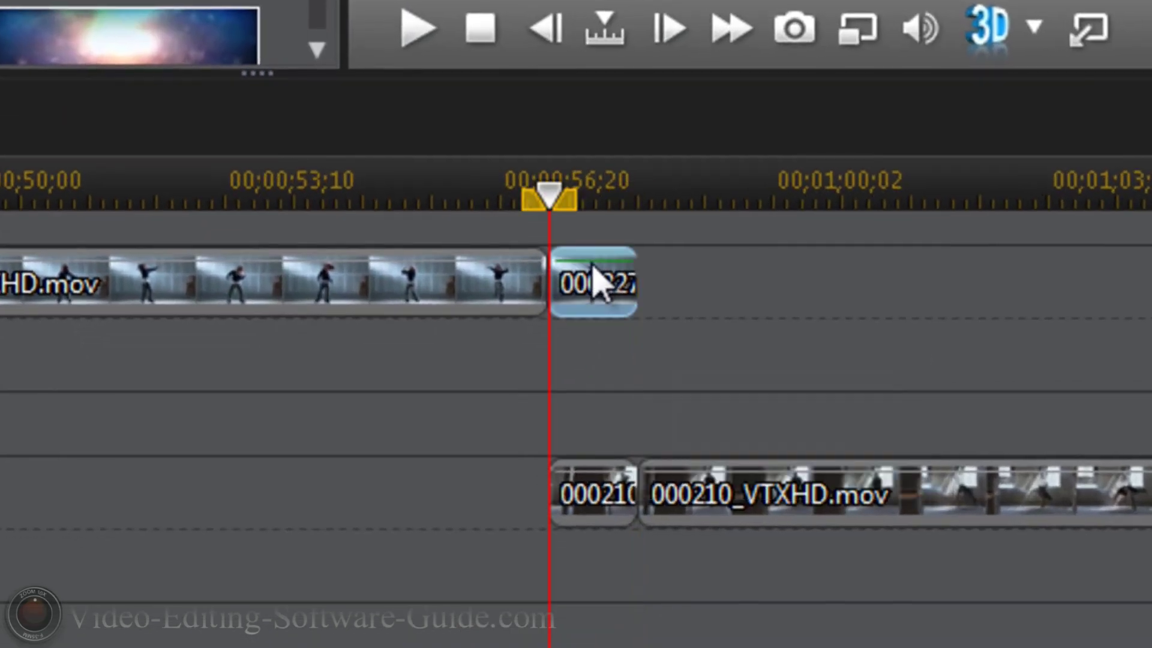
click(590, 487)
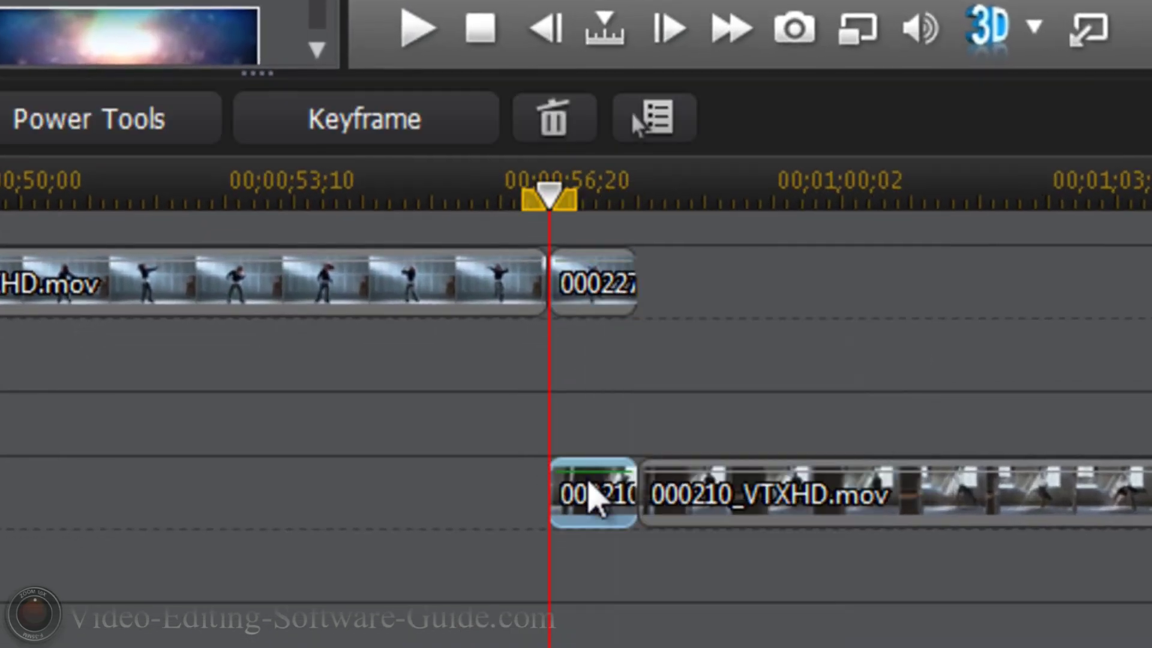
click(600, 283)
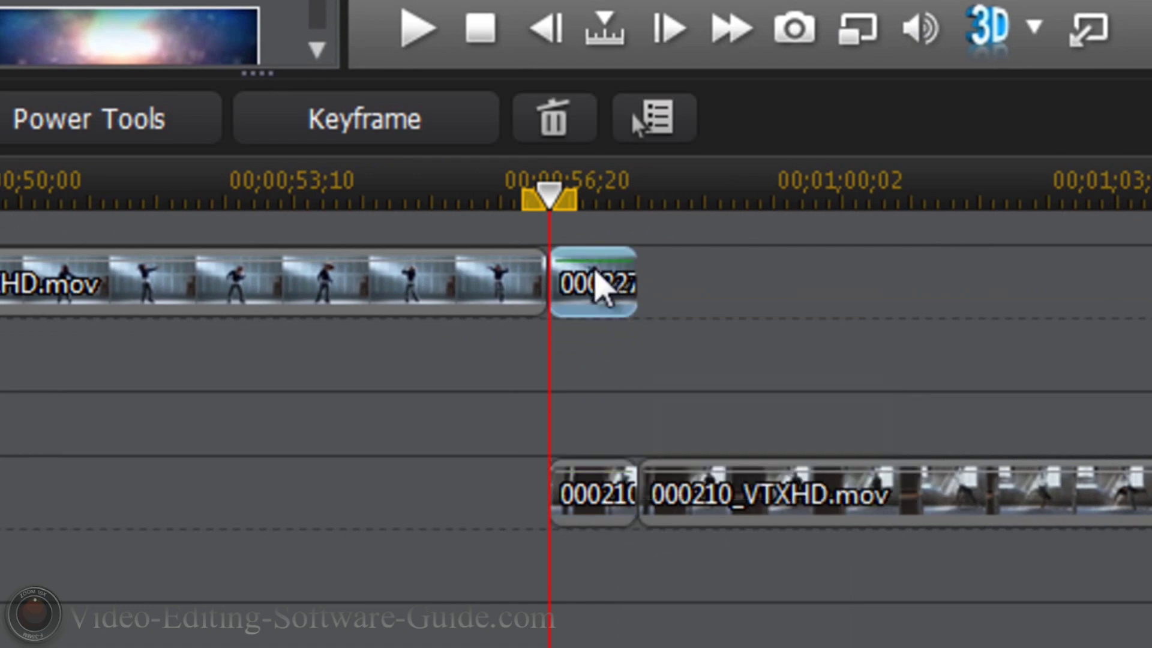
click(589, 507)
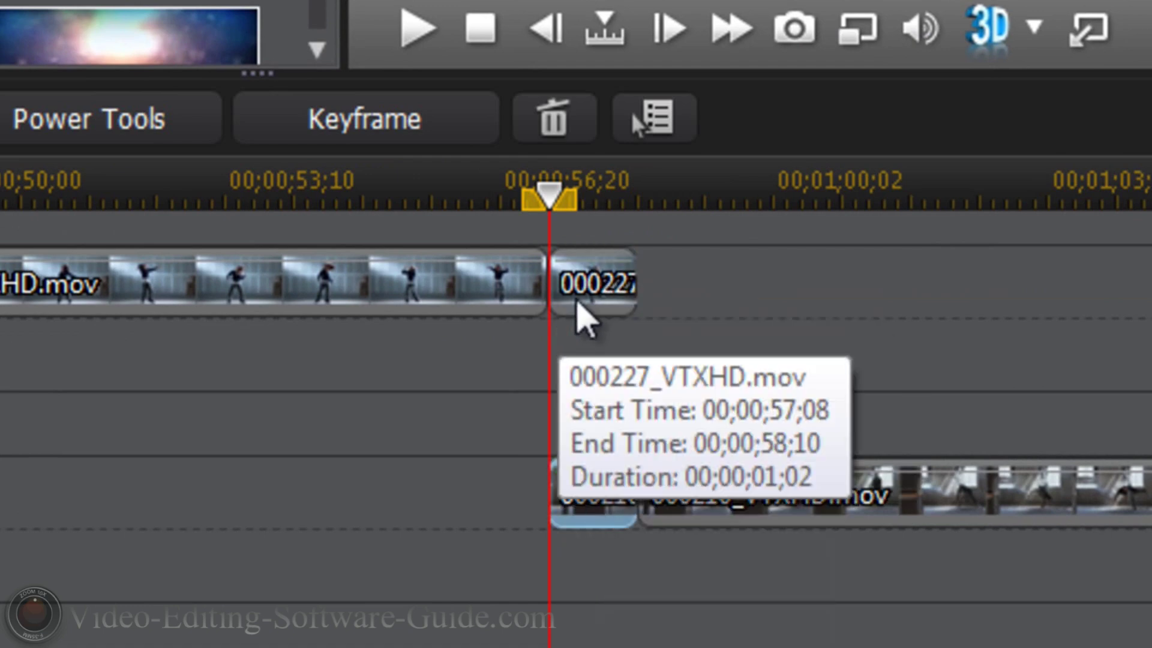
click(586, 300)
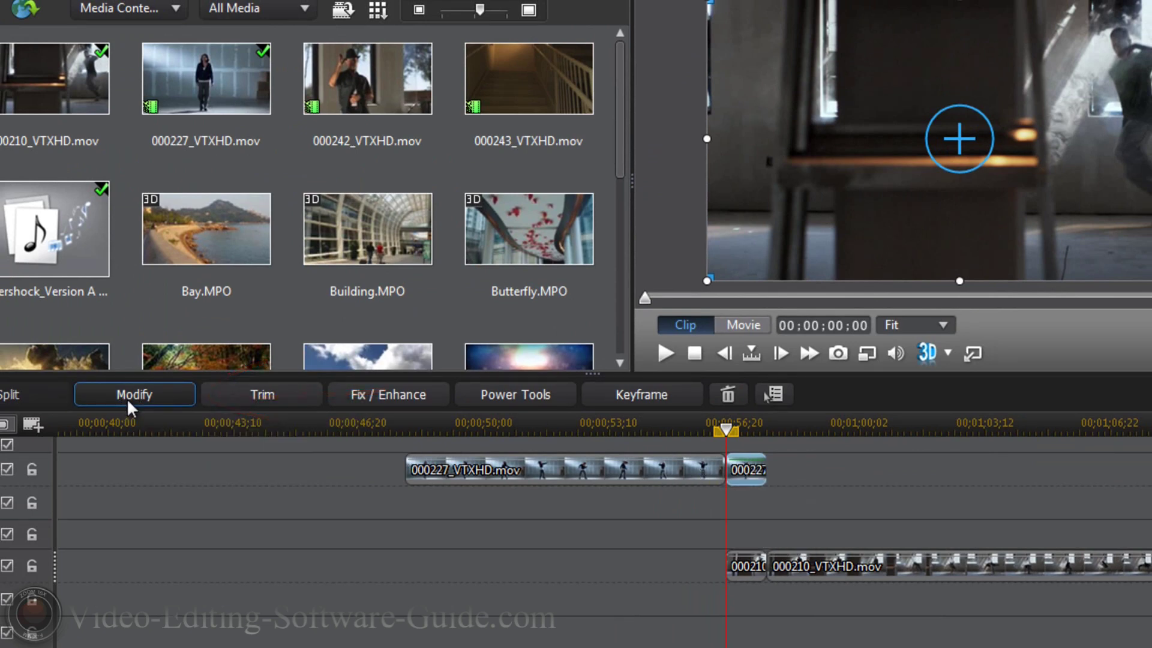
Step: Give the short 000227 piece an opacity of exactly 50 and save the change
click(147, 391)
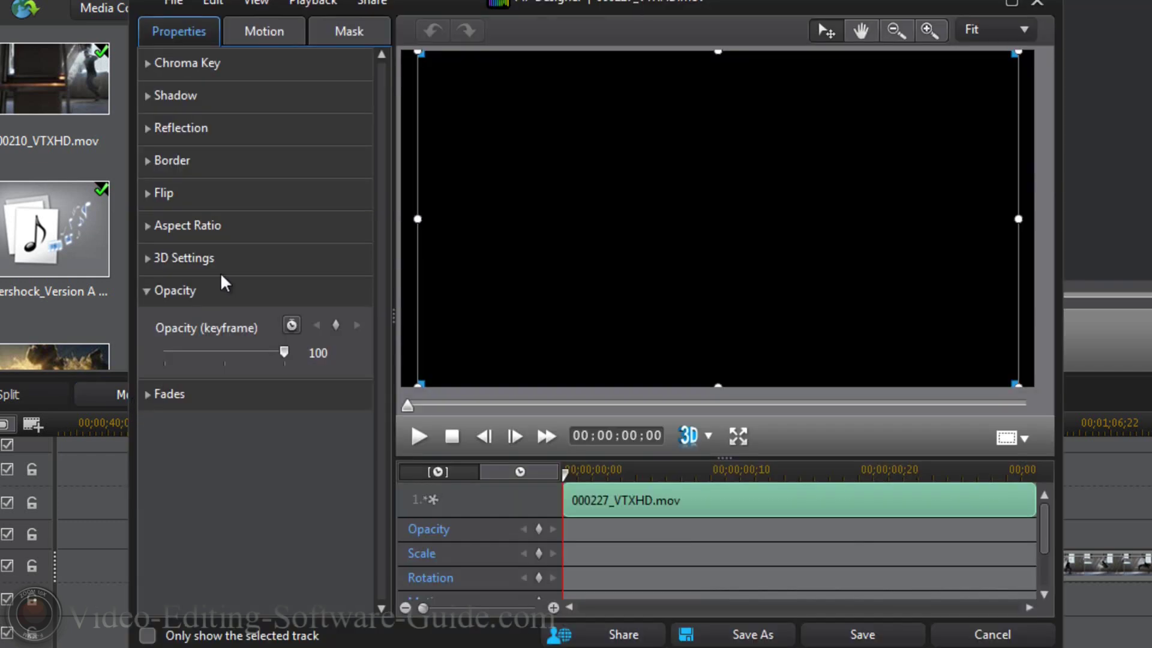
click(147, 291)
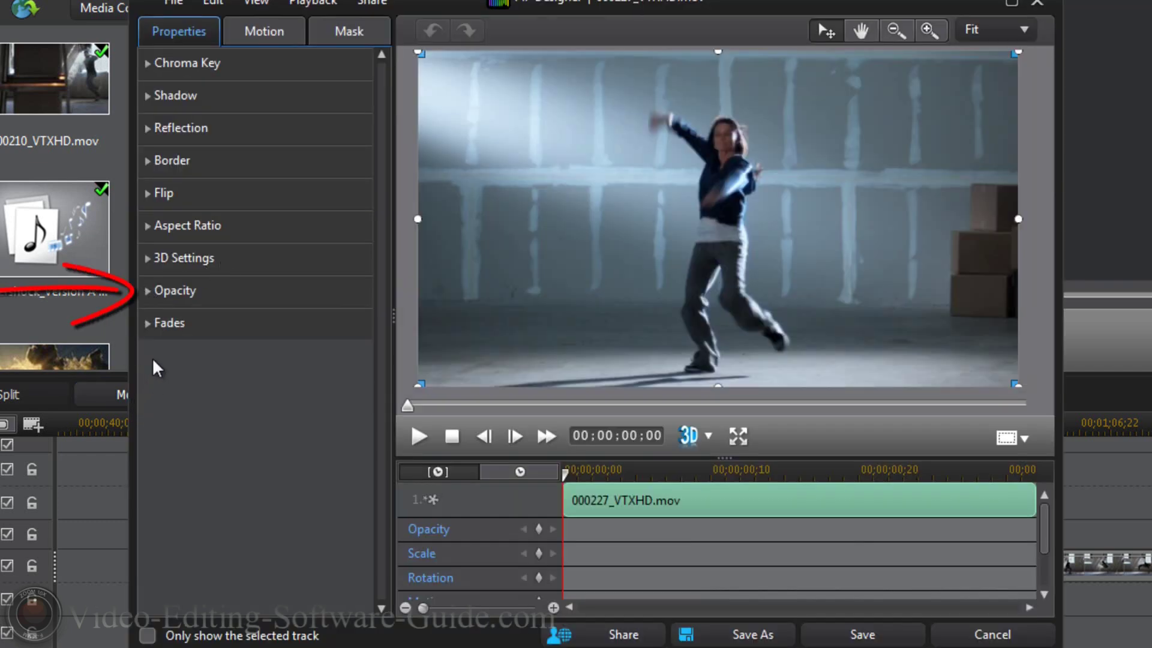
click(154, 300)
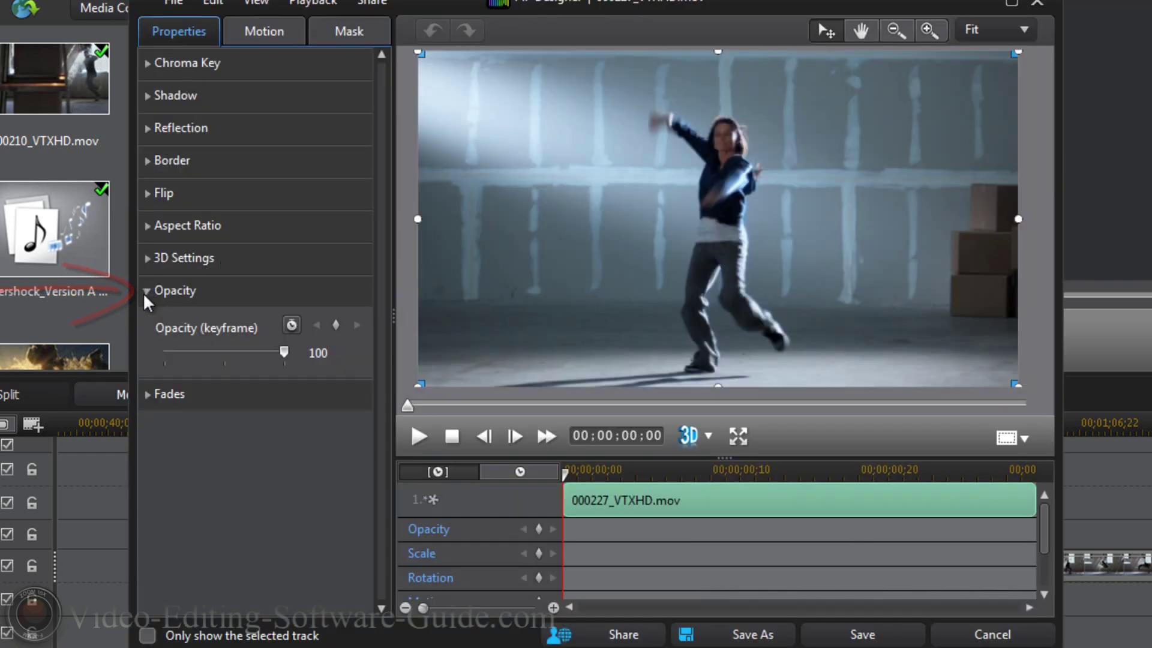
click(226, 353)
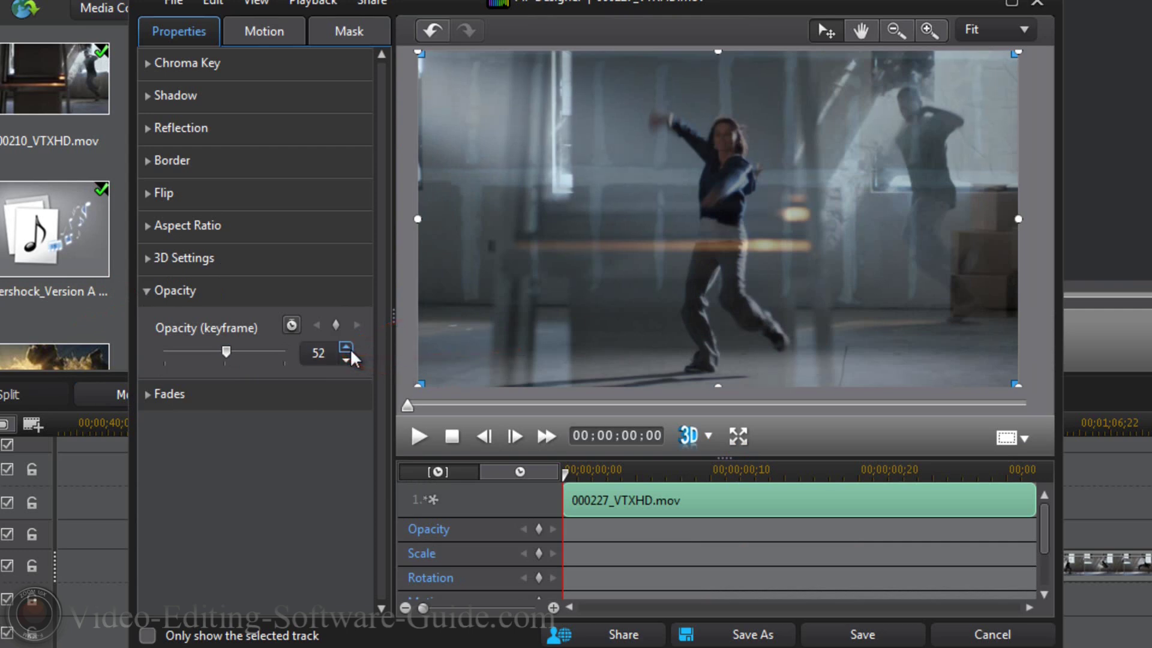
click(347, 360)
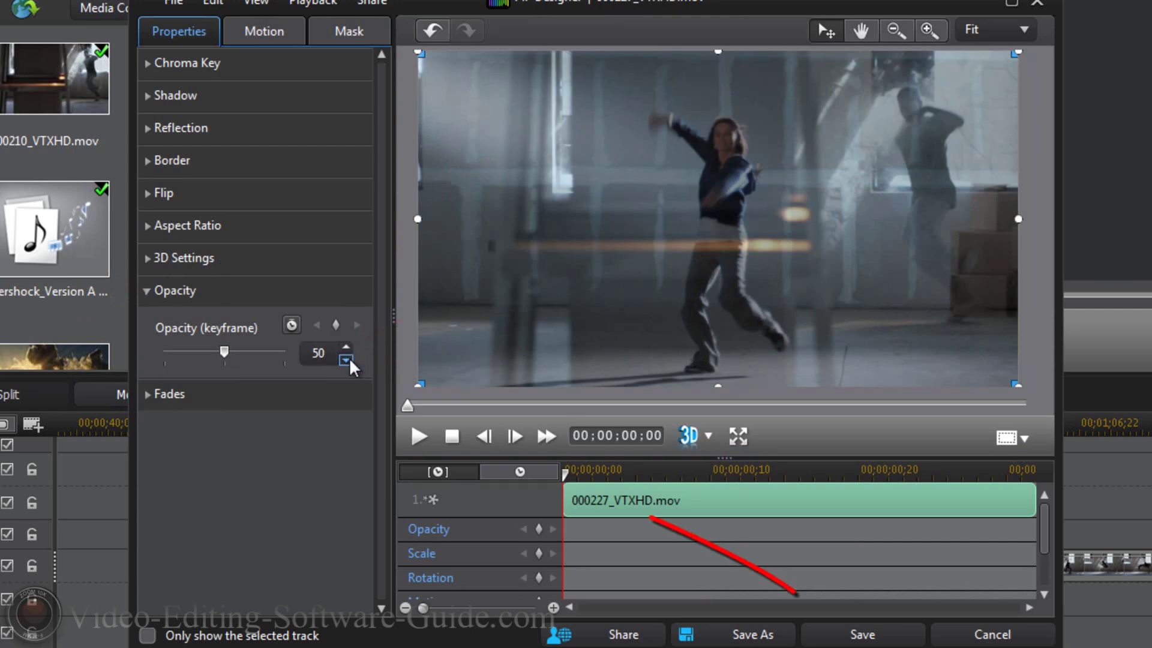
click(862, 636)
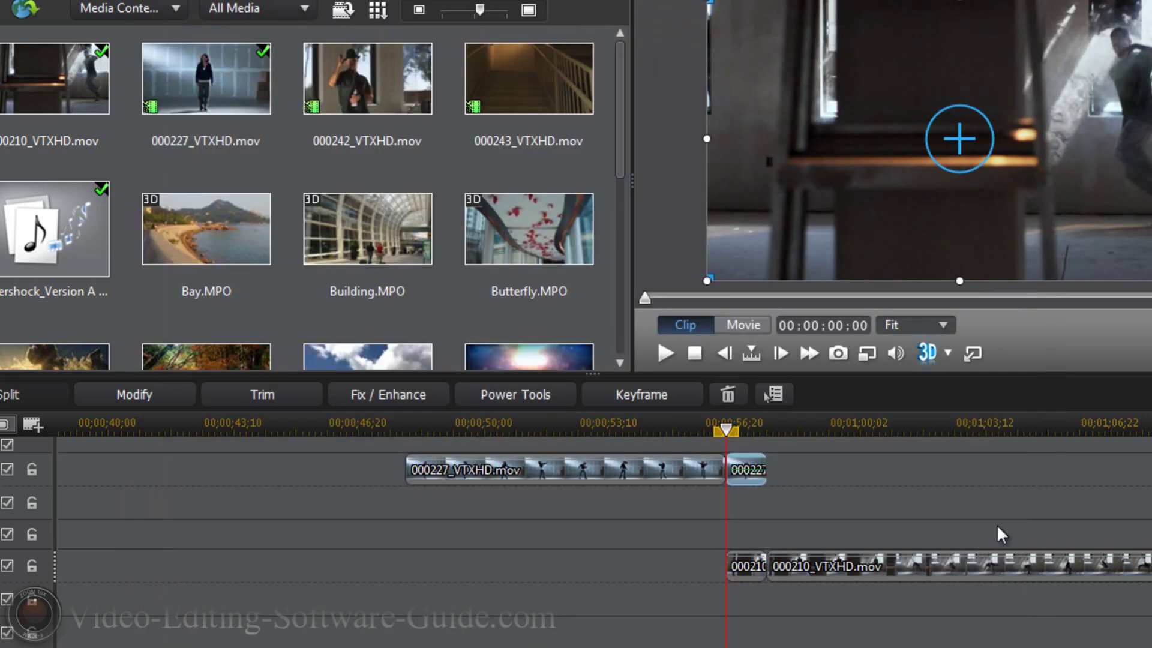
Step: Set the short 000210_VTXHD.mov piece on track 2 to opacity 75 and save it
mouse_move(744, 564)
click(744, 569)
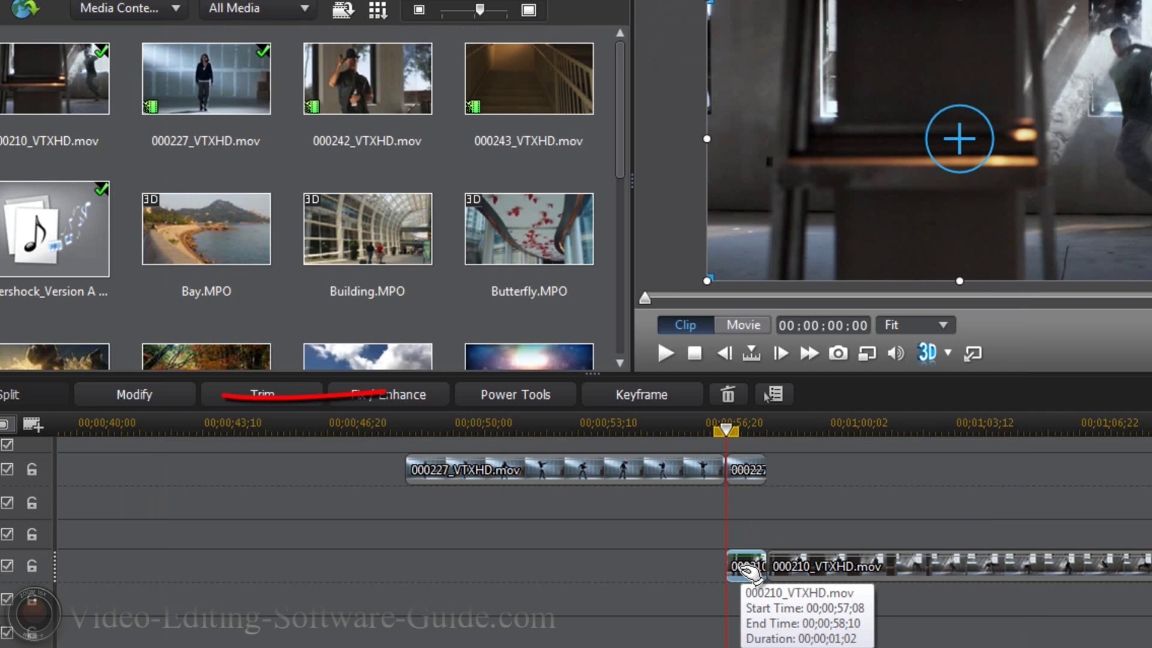
click(141, 401)
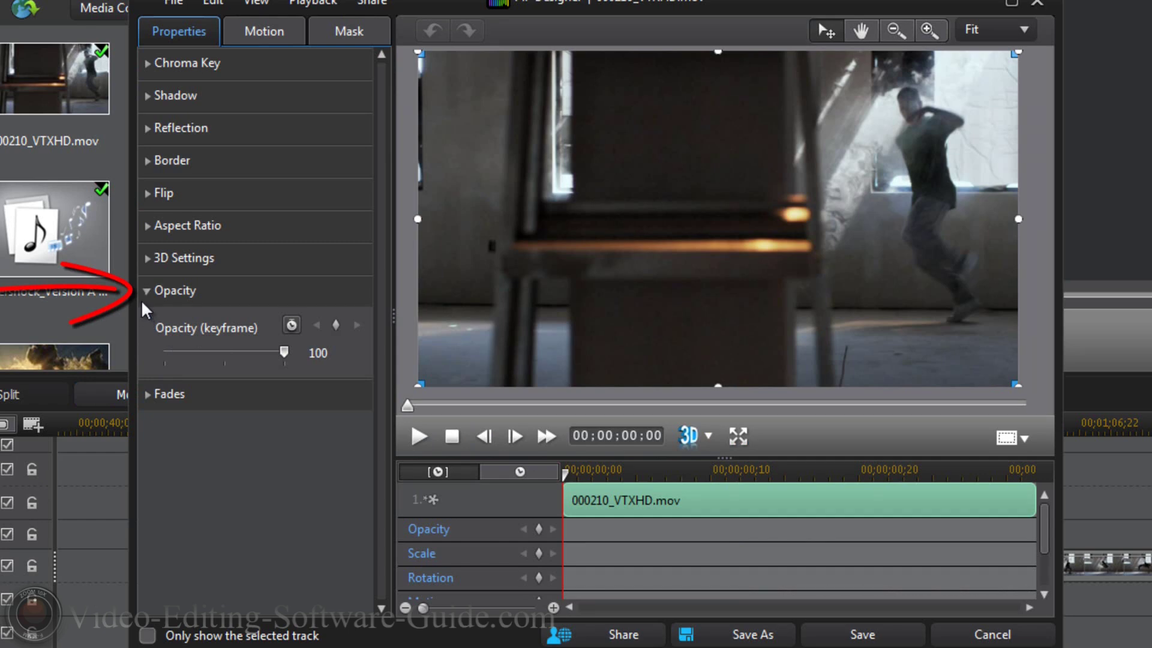
click(256, 354)
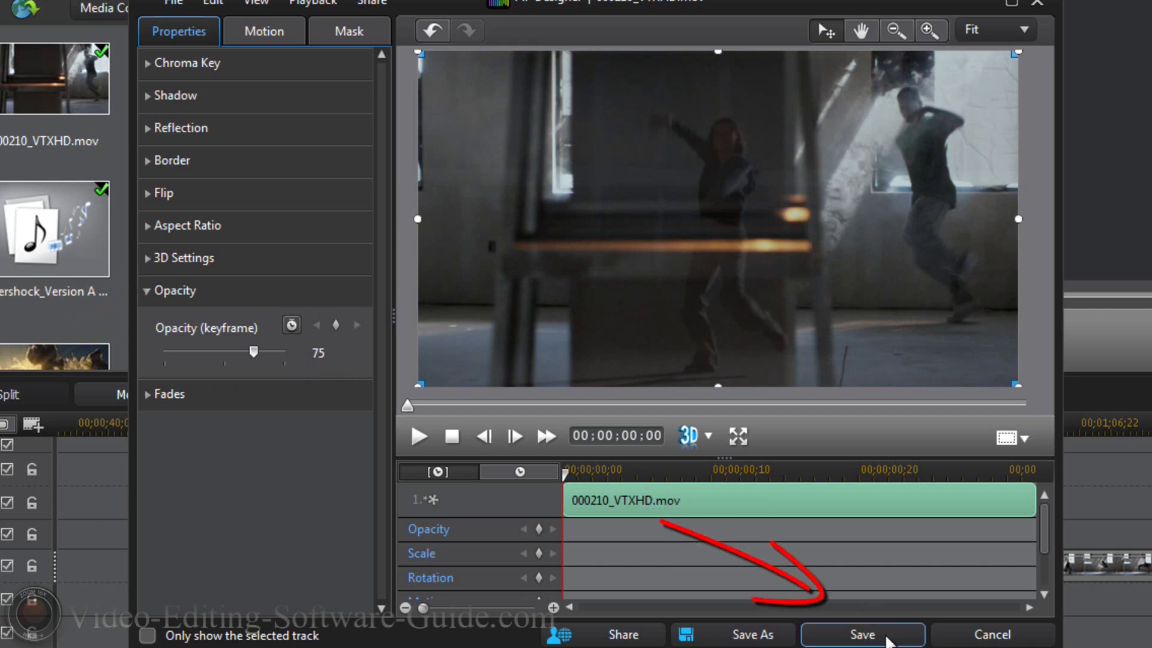
click(878, 635)
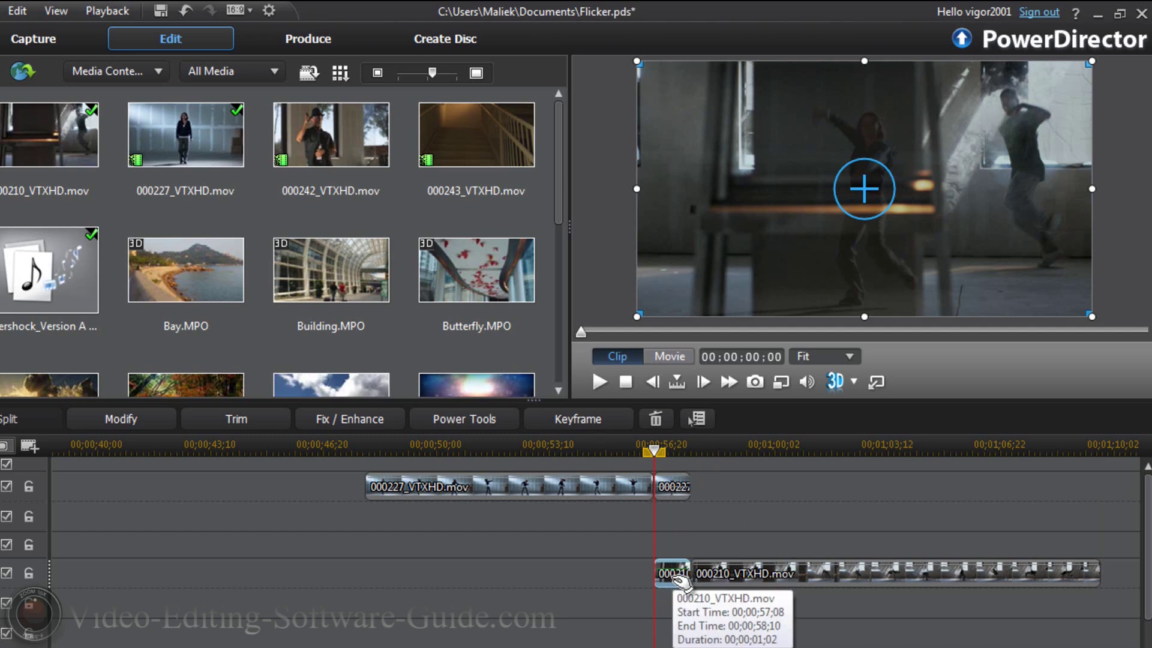
Step: Zoom the timeline to single frames across the overlap and park the playhead at 00;00;57;08
mouse_move(710, 449)
mouse_down()
mouse_move(1002, 450)
mouse_move(942, 458)
mouse_move(722, 442)
mouse_move(942, 468)
mouse_up()
drag(750, 449, 1086, 449)
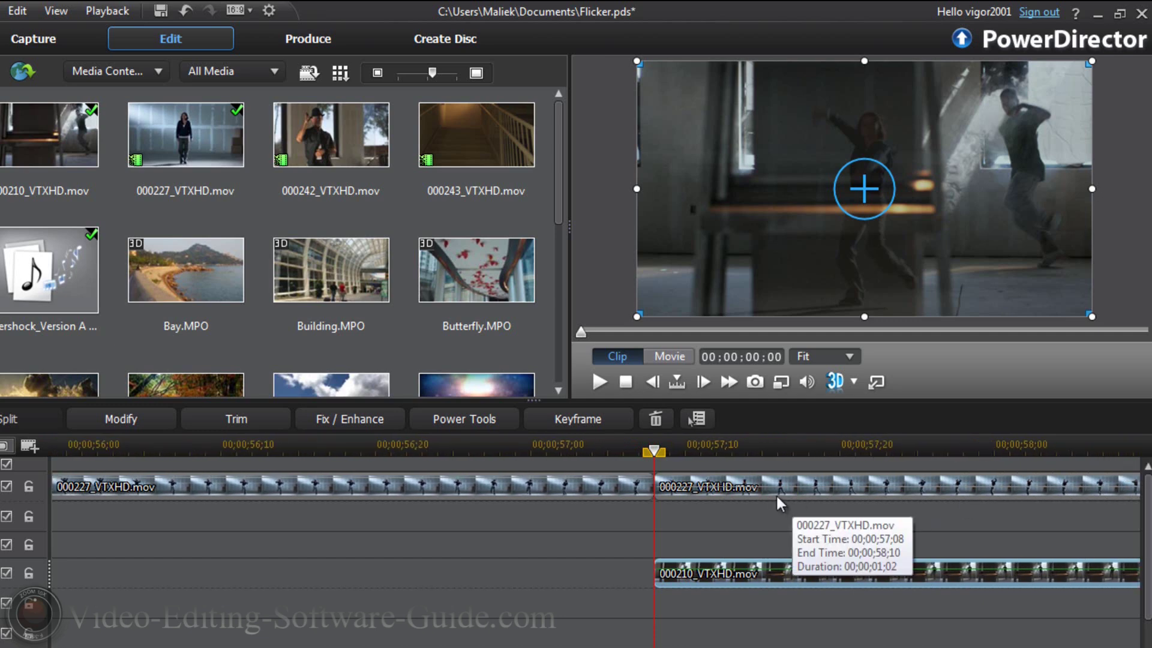
mouse_move(755, 450)
mouse_down()
mouse_move(1070, 453)
mouse_move(776, 450)
mouse_up()
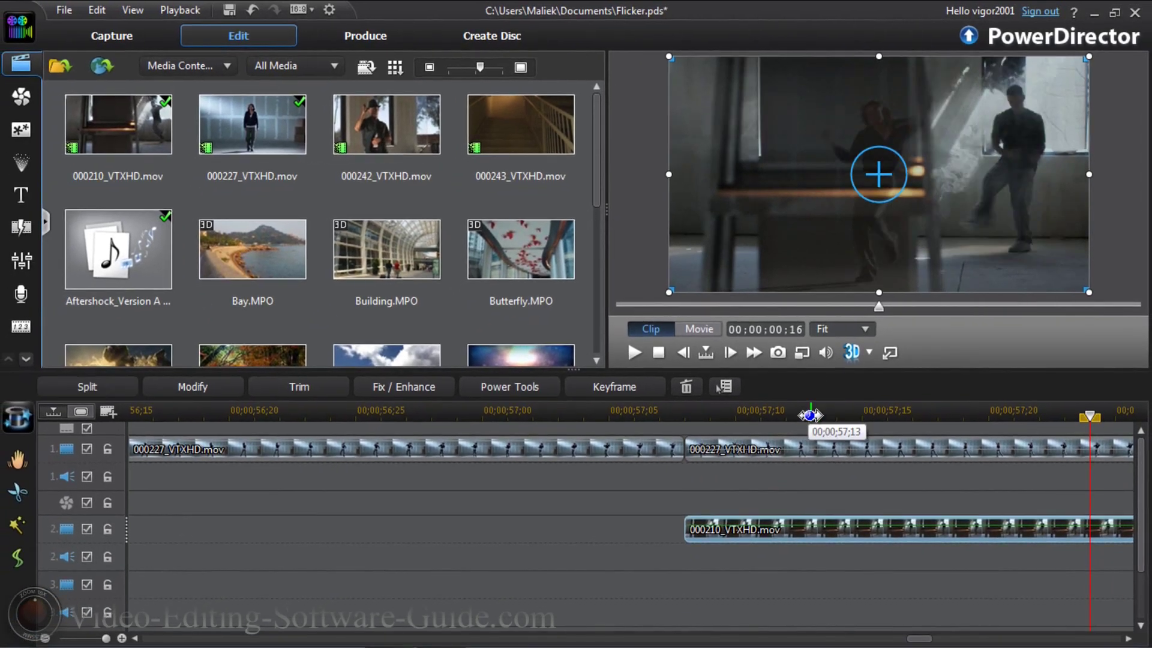
click(913, 410)
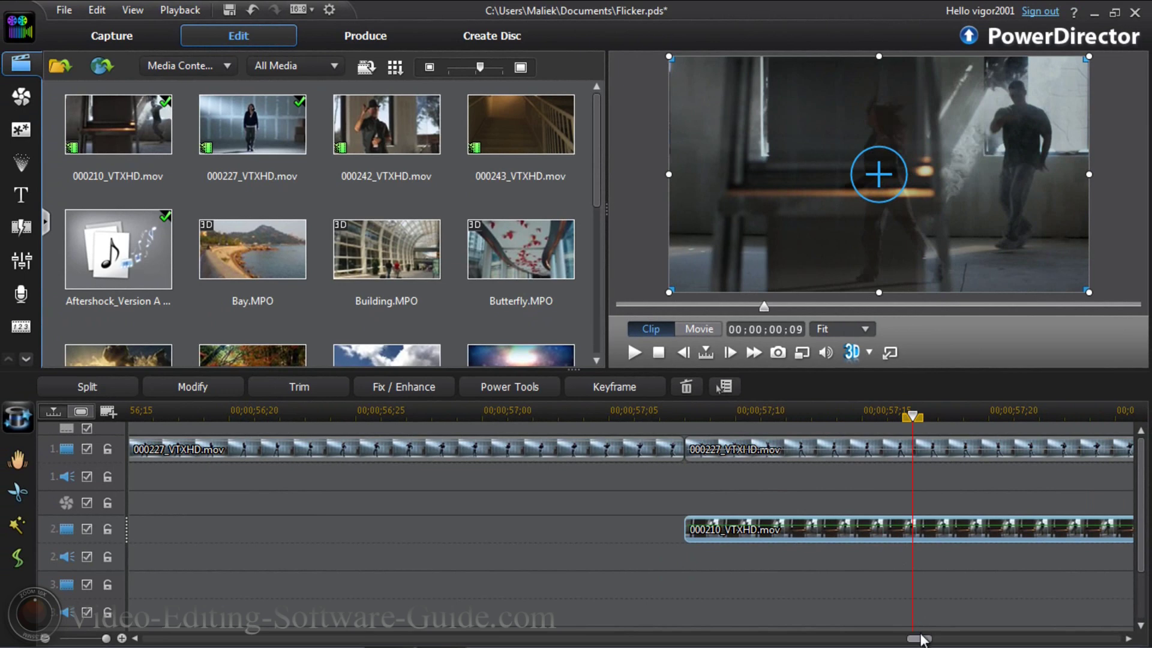
drag(927, 640, 934, 635)
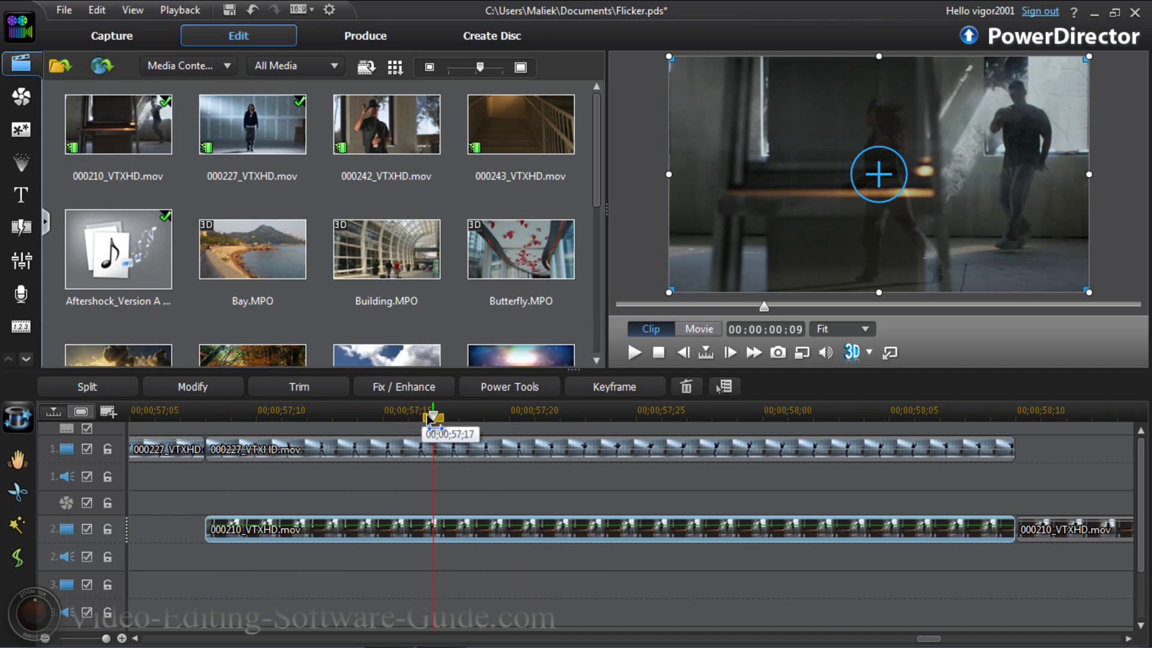
drag(434, 415, 211, 422)
Step: Split the track-2 000210_VTXHD.mov clip three frames after the overlap start
click(366, 534)
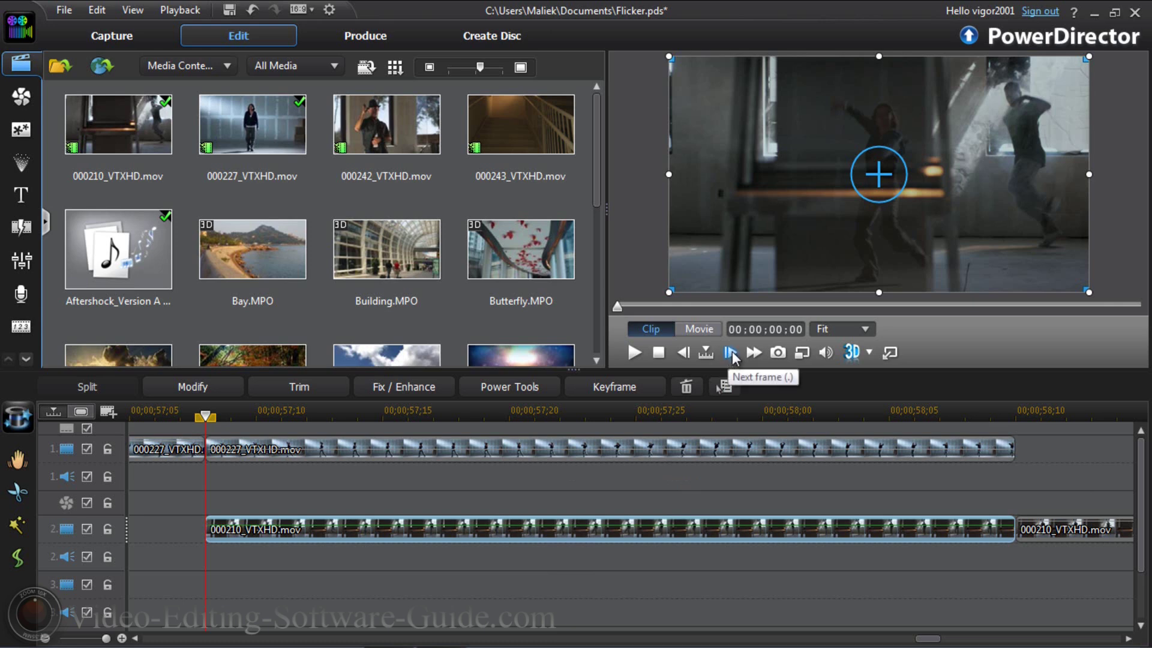
click(731, 353)
click(731, 353)
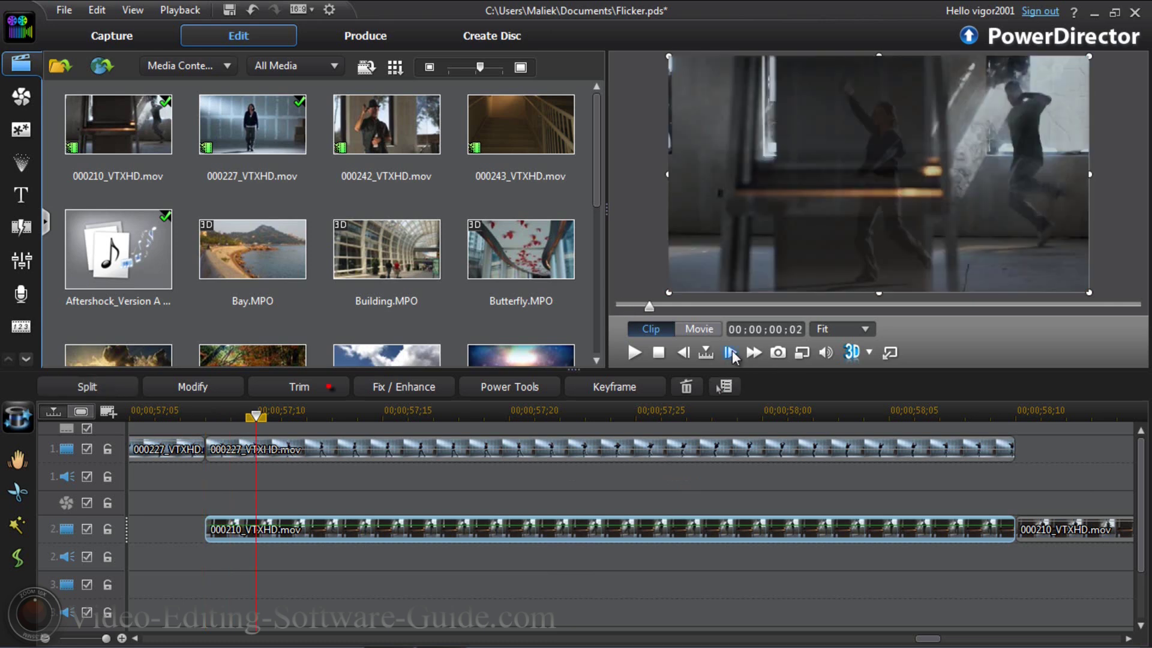
click(731, 354)
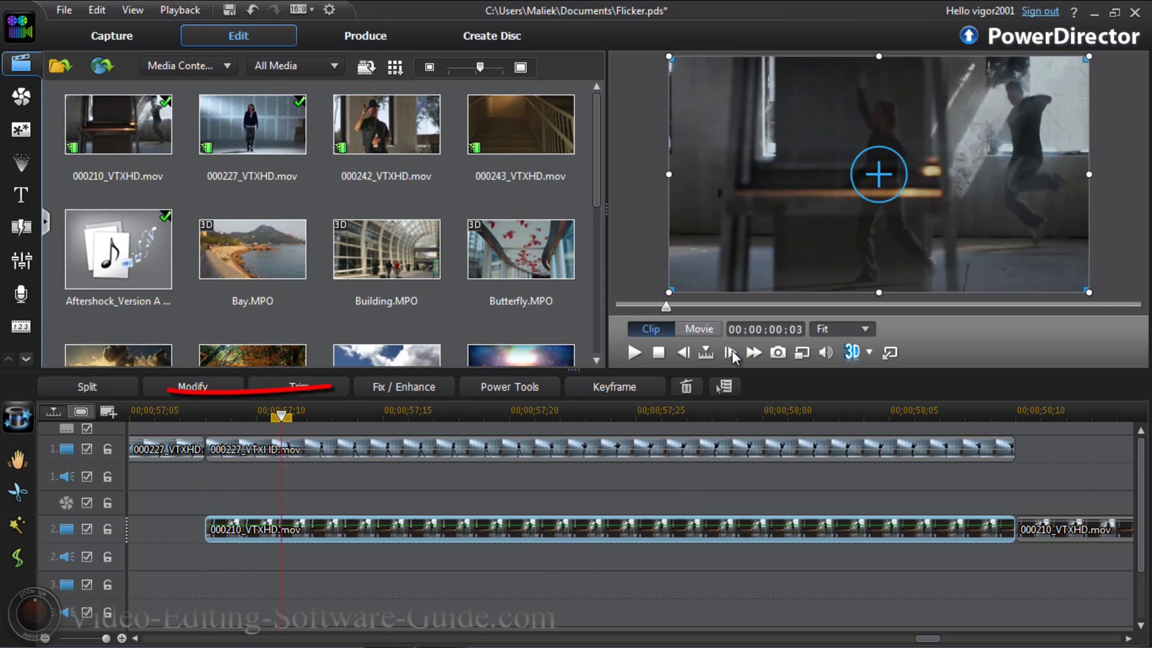
click(93, 389)
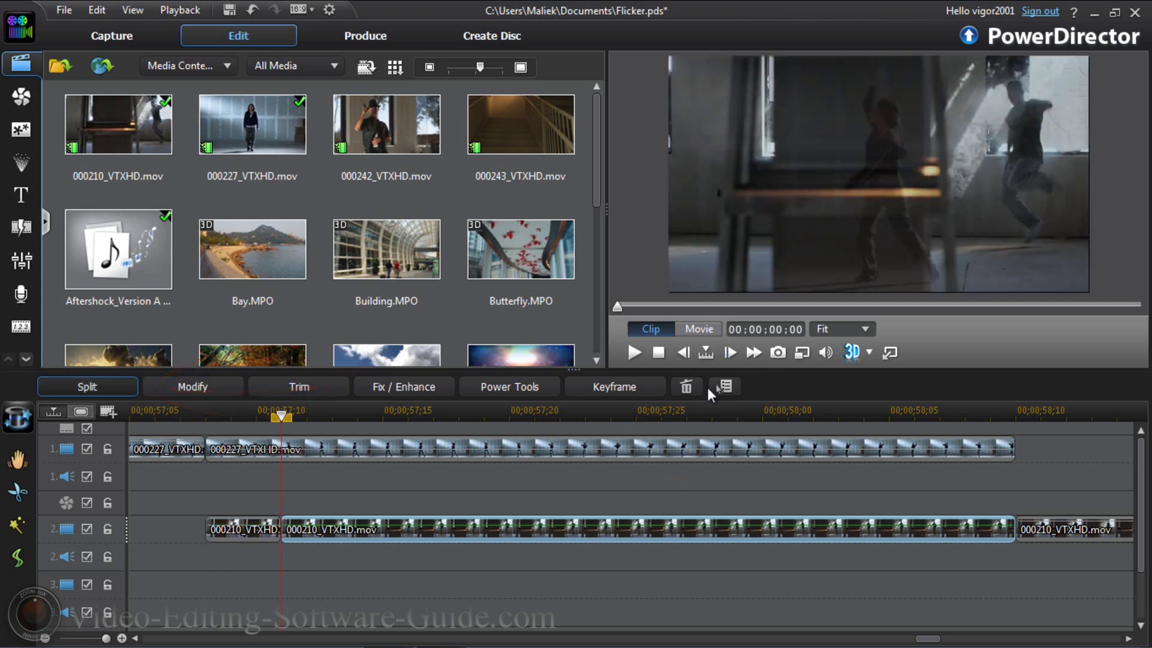
Step: Cut further 3-frame pieces from the track-2 clip, using Split and Ctrl+T
click(731, 353)
click(730, 353)
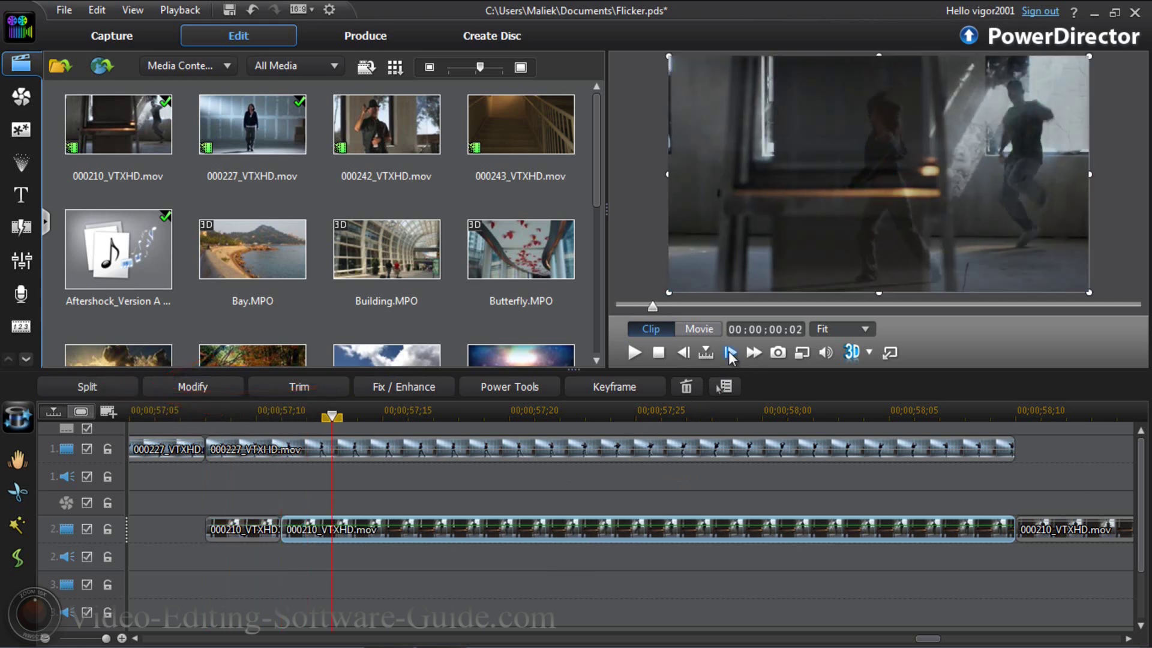
click(730, 353)
click(110, 395)
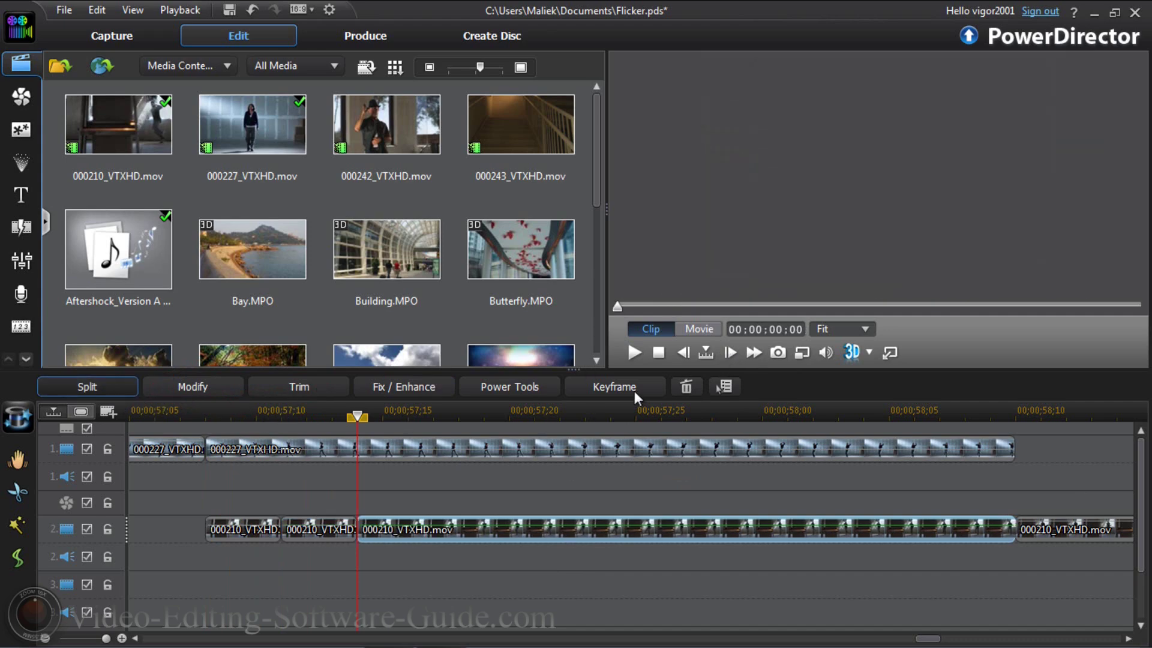
click(731, 353)
click(730, 353)
click(731, 354)
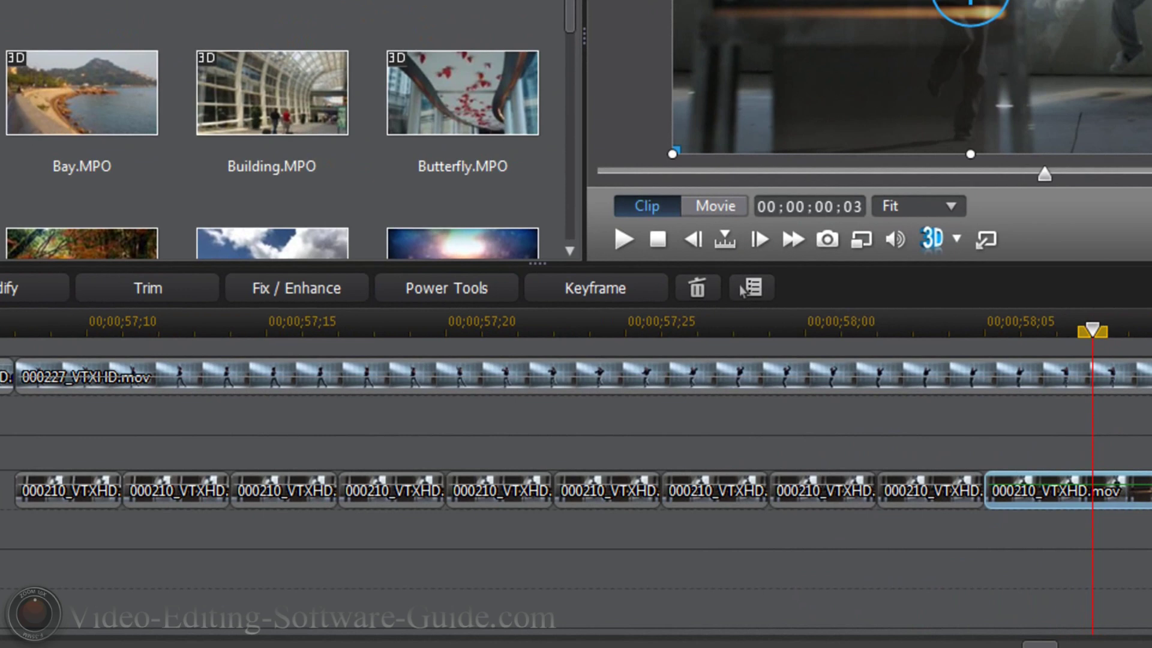
key(ctrl+t)
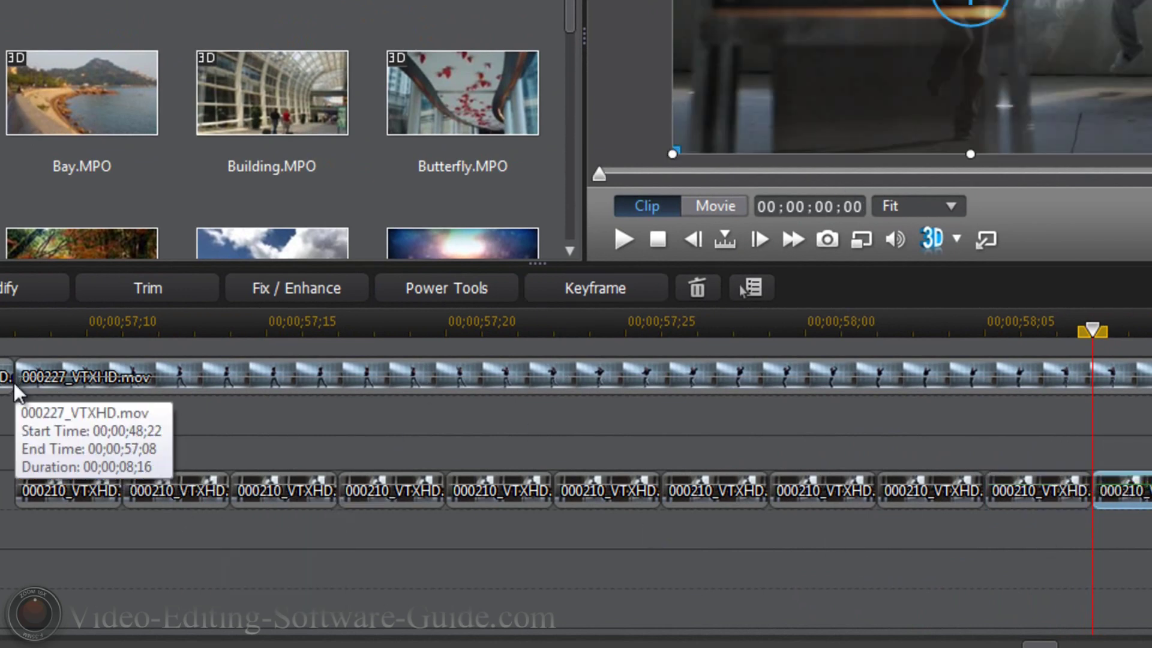
Step: Select the 2nd, 4th, 6th, 8th and 10th 3-frame pieces on track 2 together
click(167, 490)
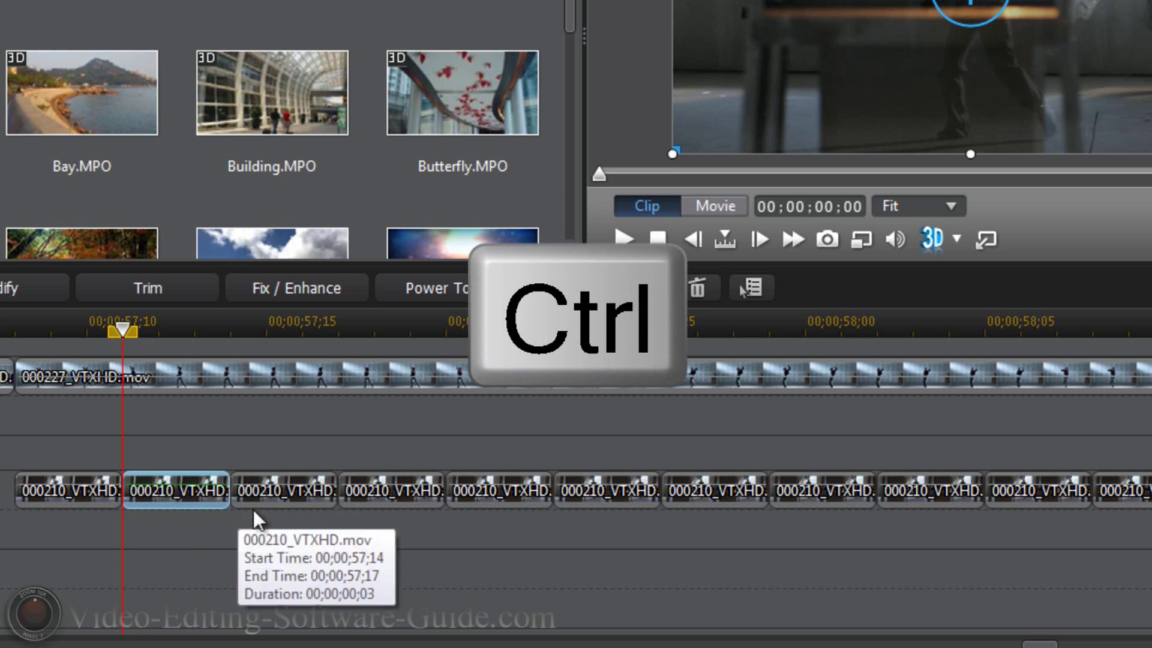
ctrl+click(387, 486)
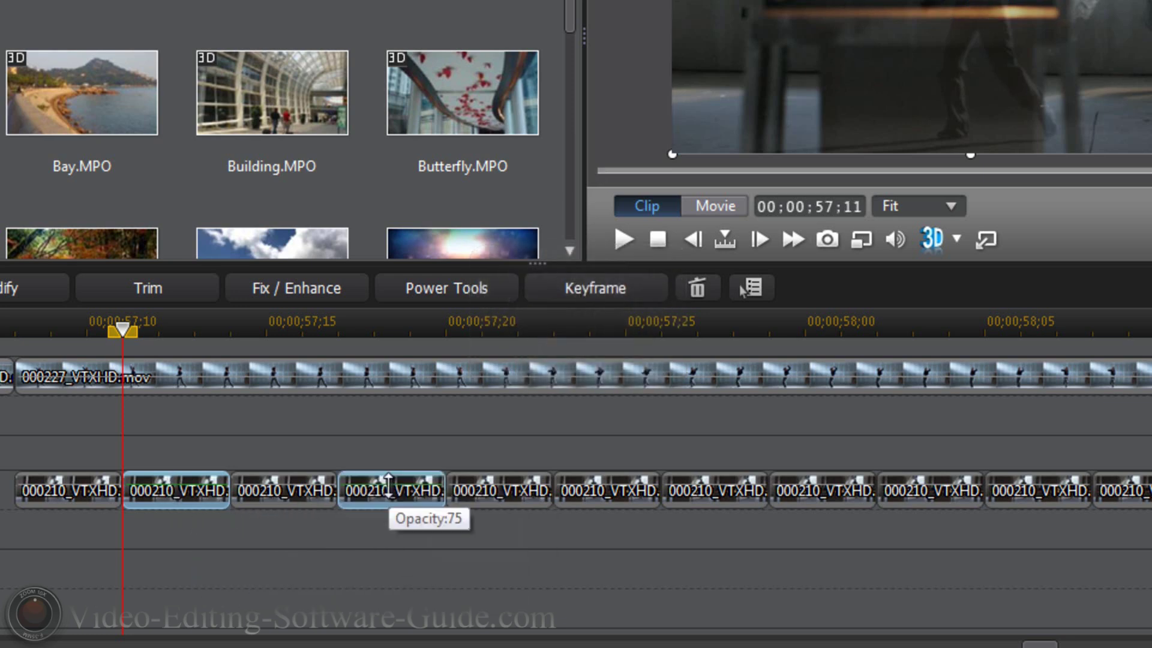
ctrl+click(613, 490)
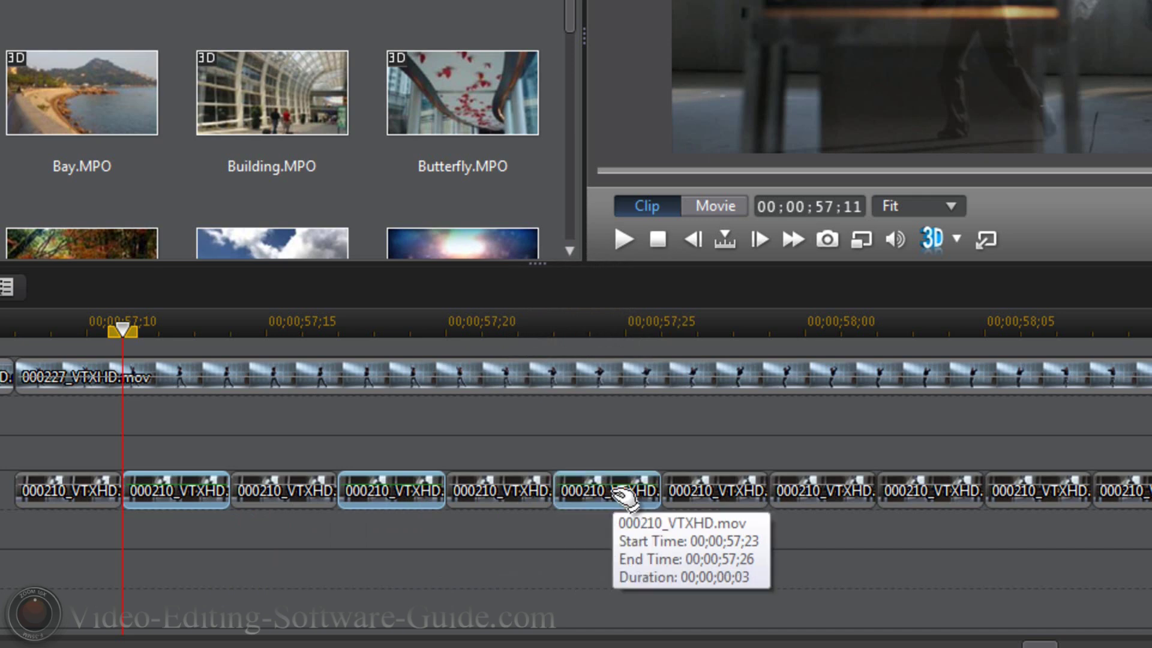
ctrl+click(819, 484)
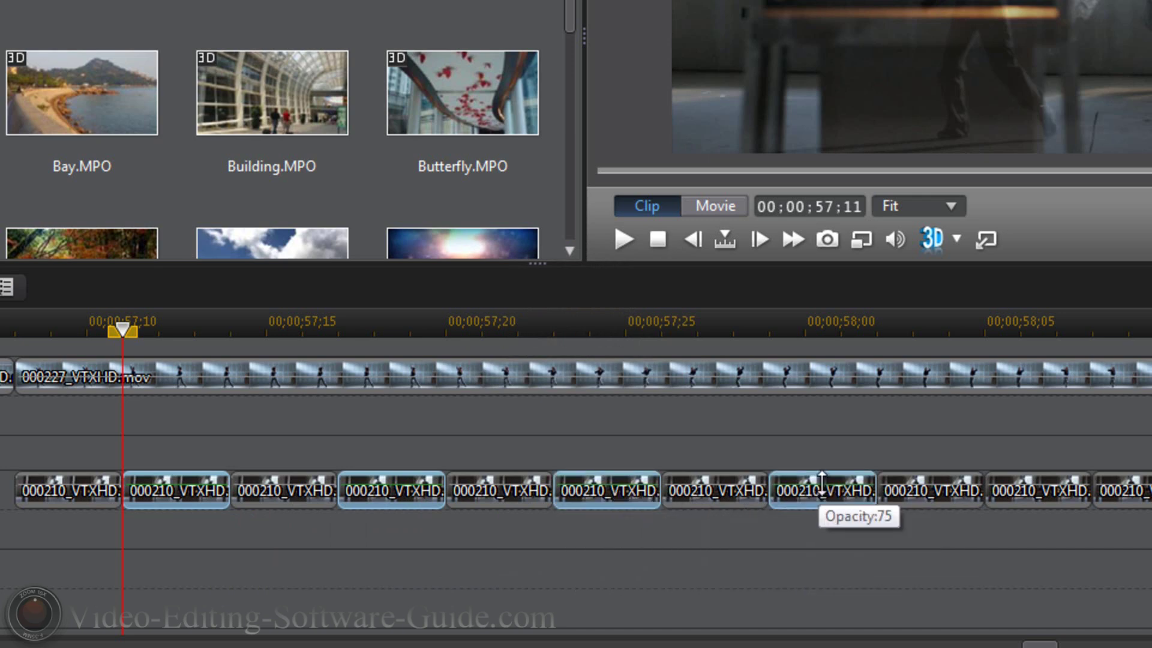
ctrl+click(1030, 489)
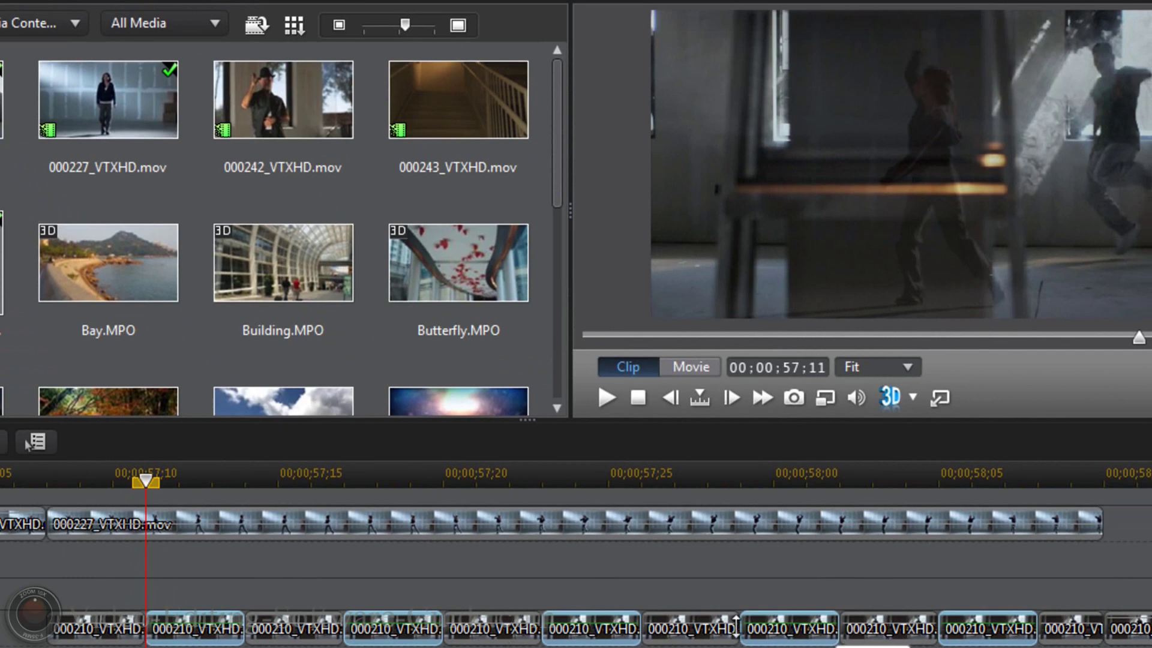
right_click(594, 638)
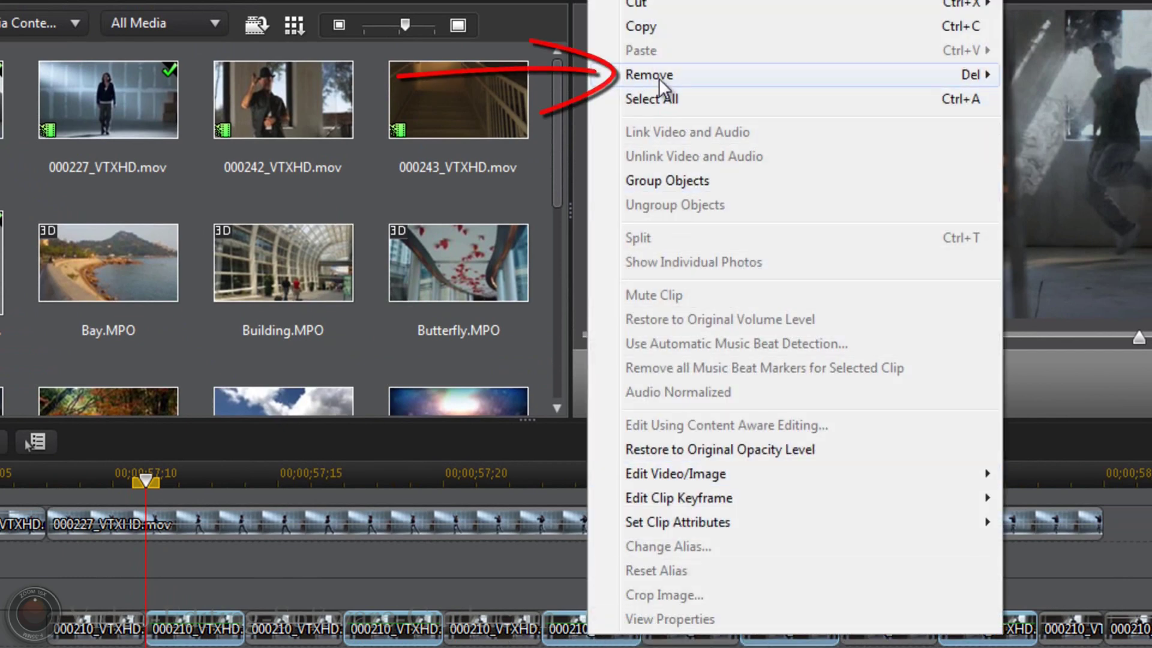
Step: Delete the selected 3-frame pieces with Remove and Leave Gap
mouse_move(663, 87)
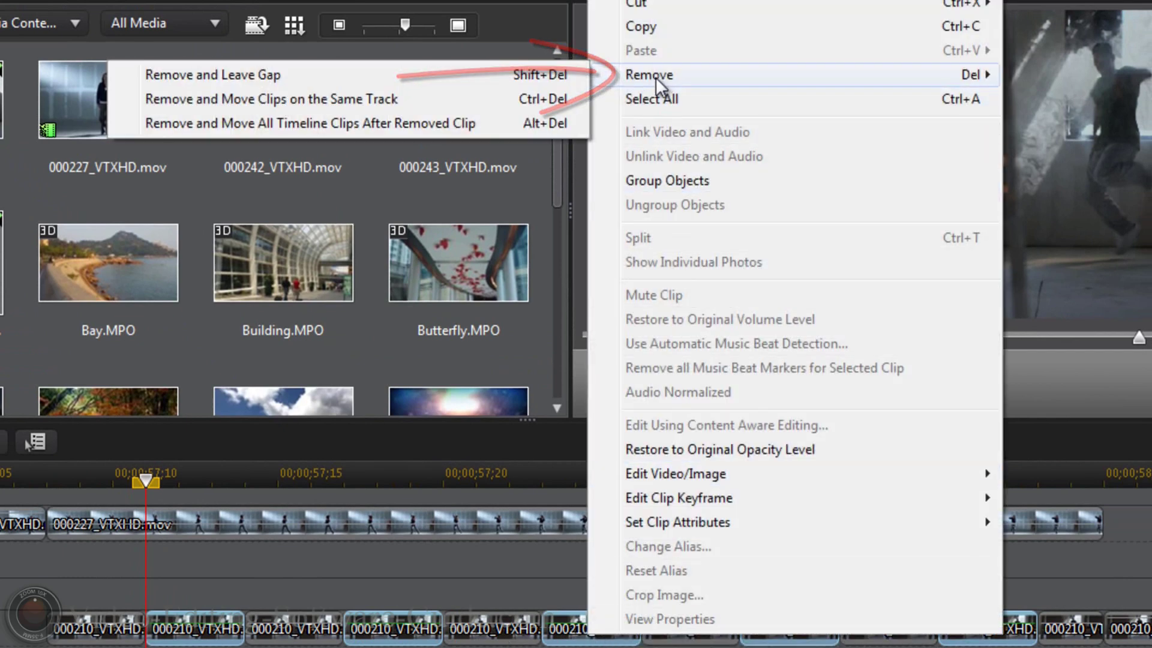
click(308, 76)
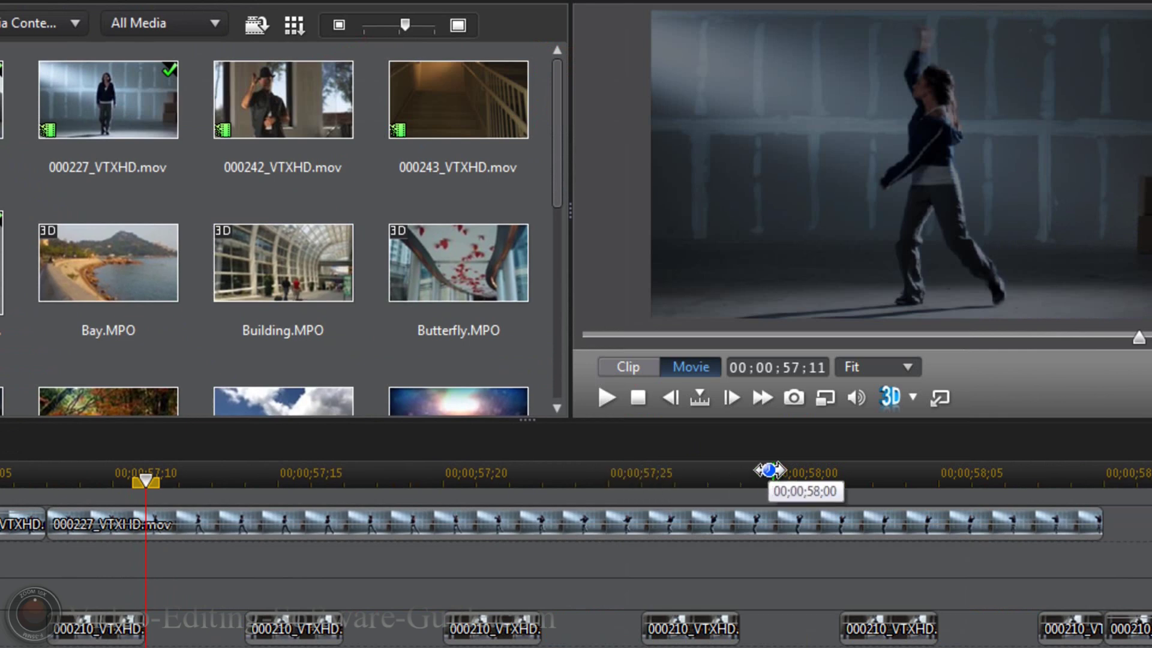
Step: Zoom out to the whole overlap and play the flicker transition from 00;00;54;29
drag(770, 469, 129, 470)
drag(566, 473, 69, 471)
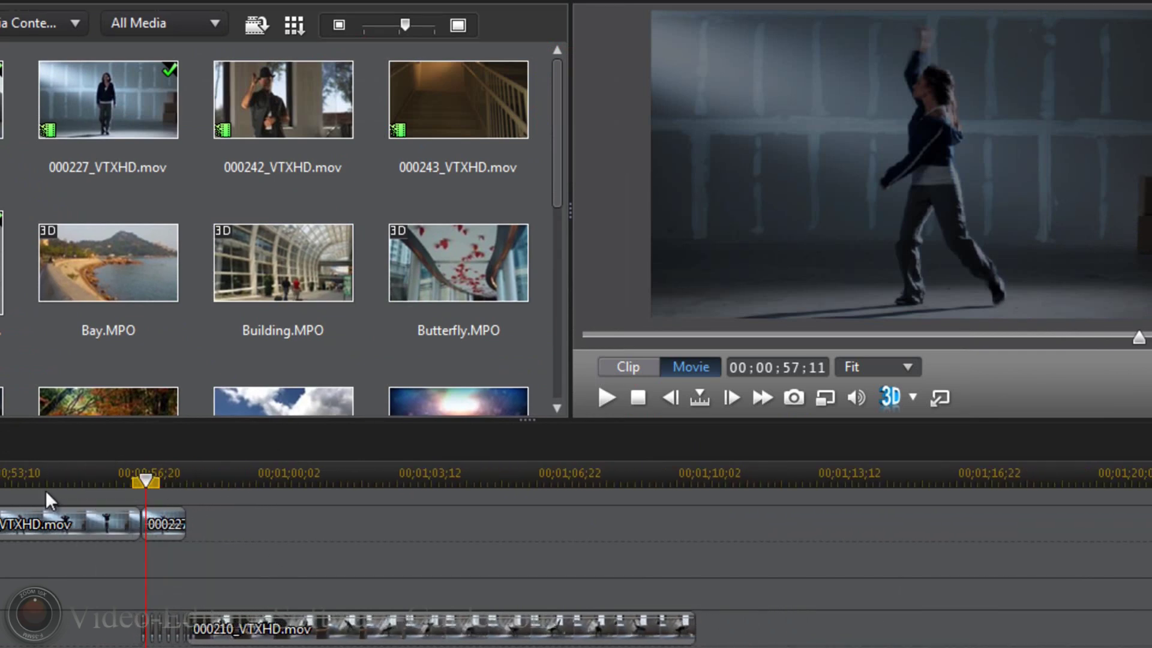
click(45, 482)
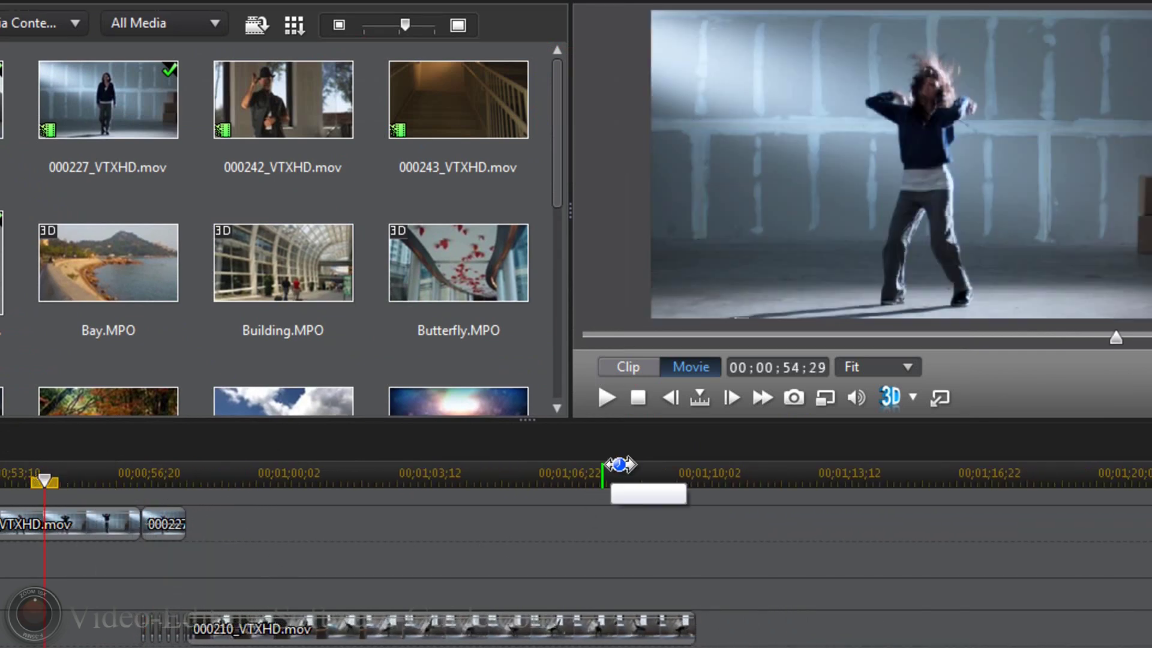
click(603, 398)
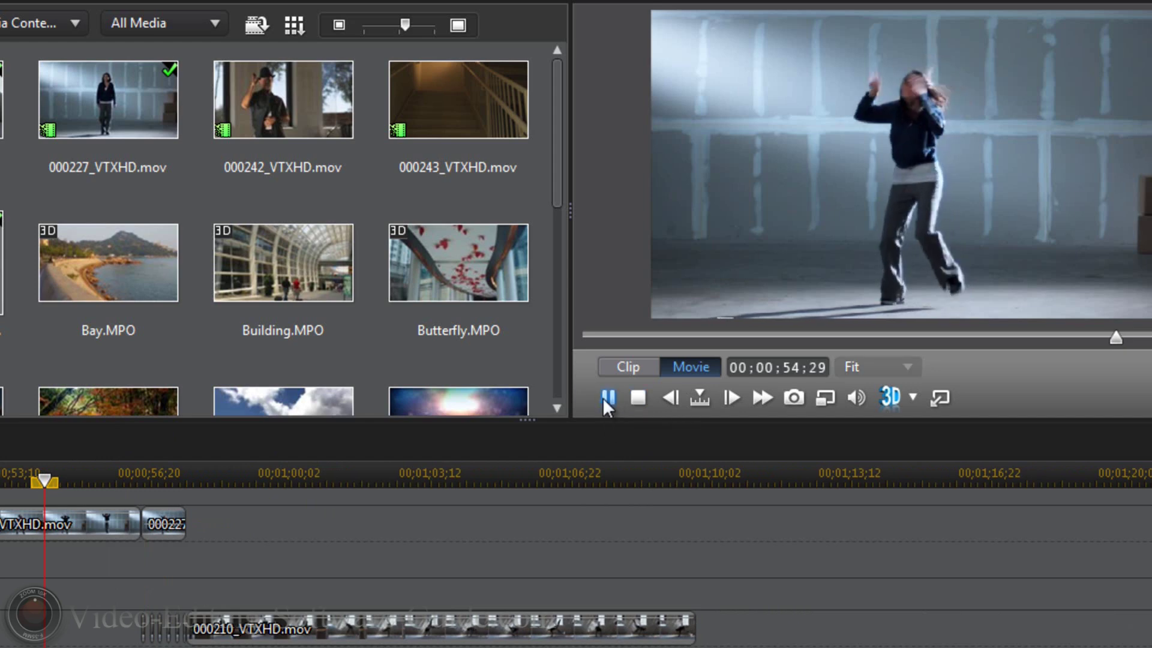